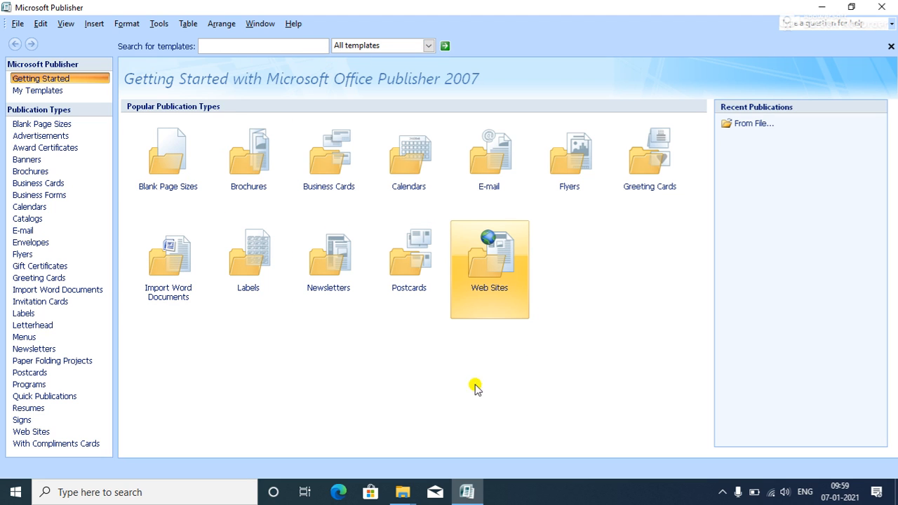
# Open the Greeting Cards publication type and go to its Congratulations designs.
pyautogui.click(49, 279)
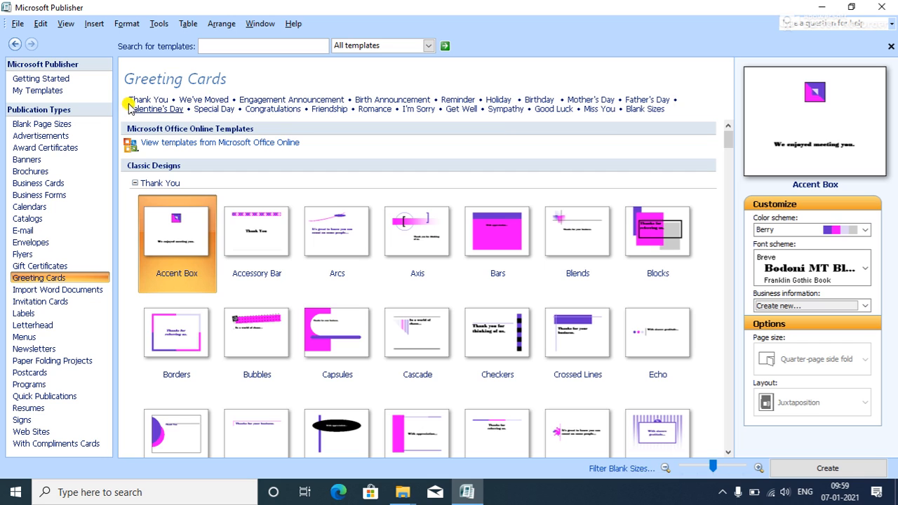
pyautogui.click(263, 113)
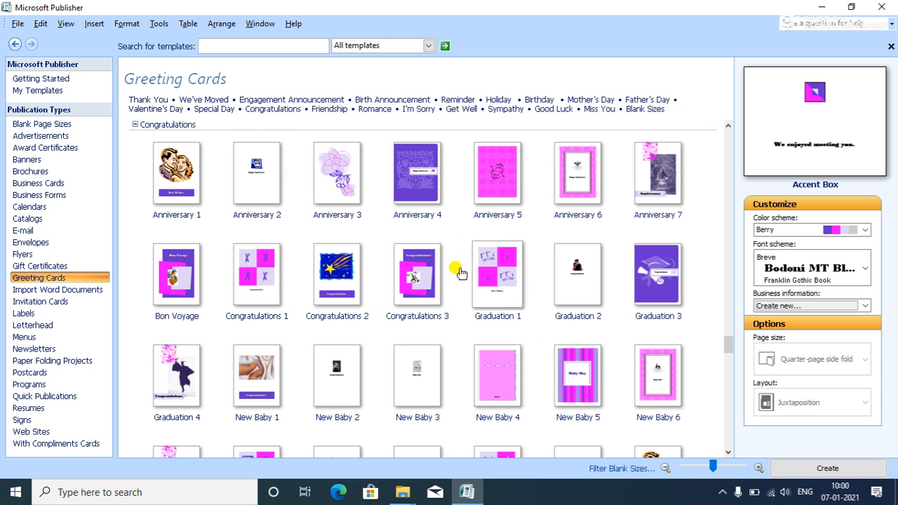
# Look through the greeting card designs from Congratulations down to the blank sizes and back.
pyautogui.scroll(-3, 626, 320)
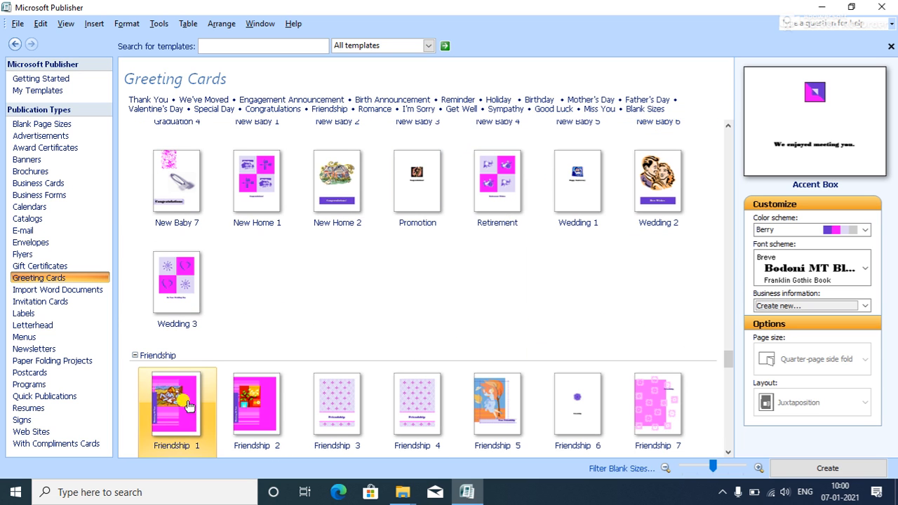
pyautogui.scroll(-3, 519, 406)
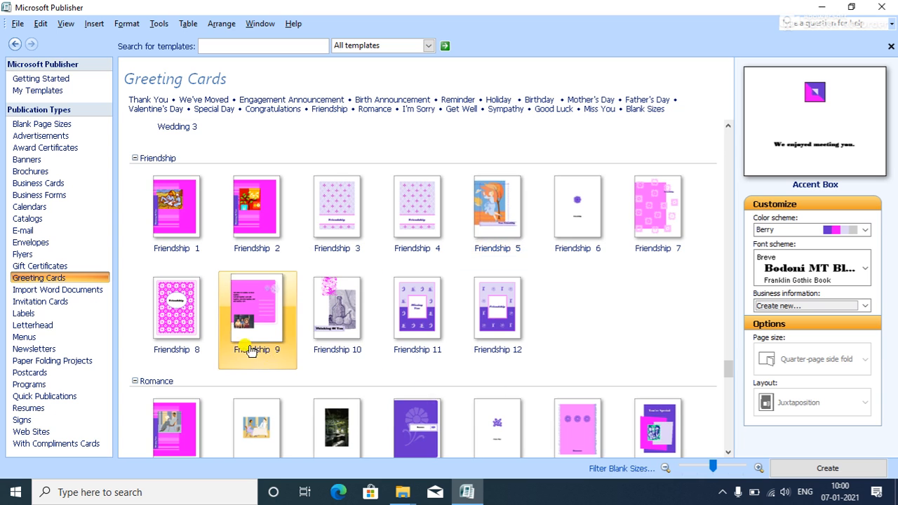
pyautogui.scroll(-3, 262, 343)
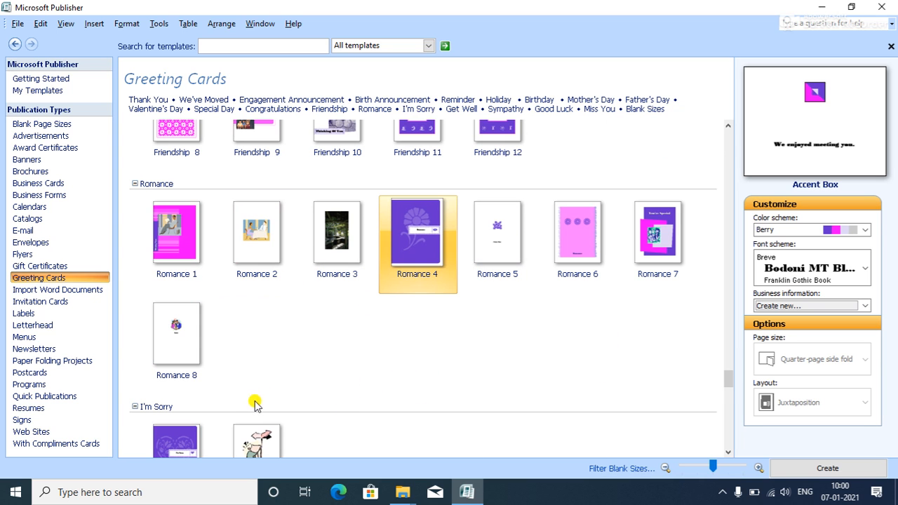
pyautogui.scroll(-5, 261, 398)
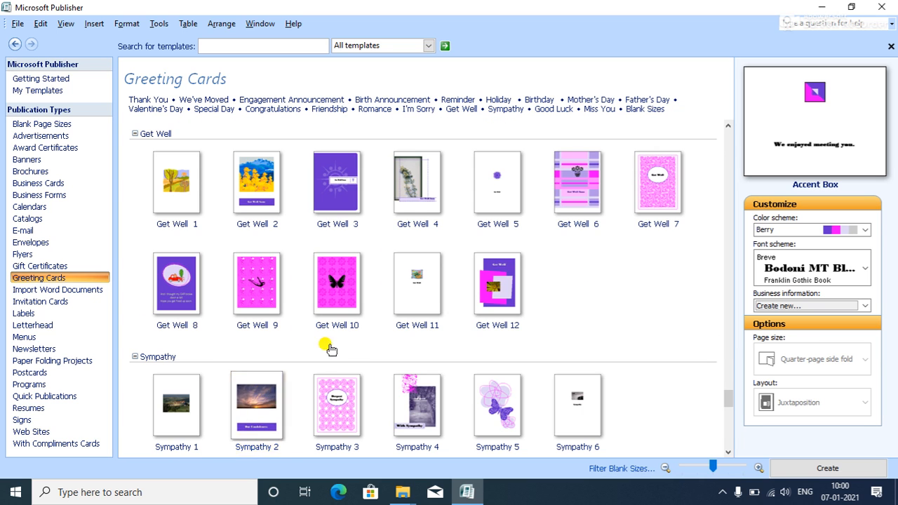
pyautogui.scroll(-3, 551, 368)
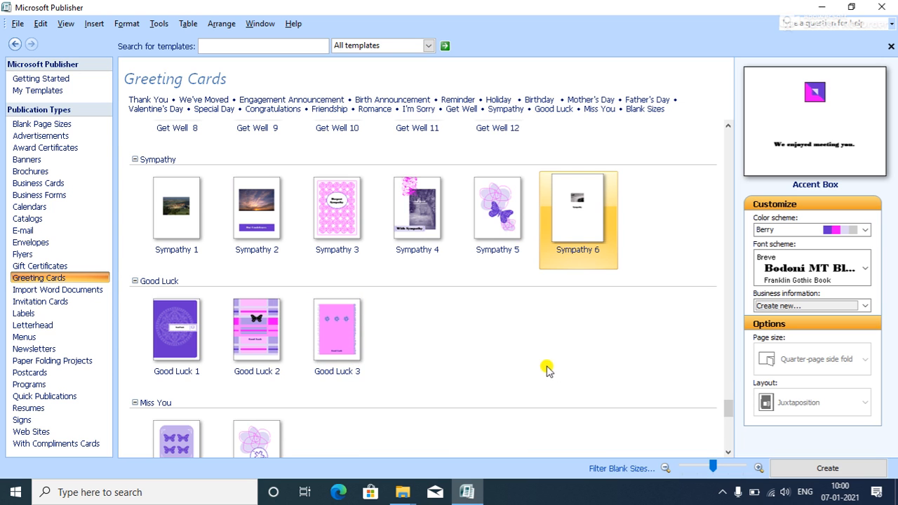
pyautogui.scroll(-4, 219, 407)
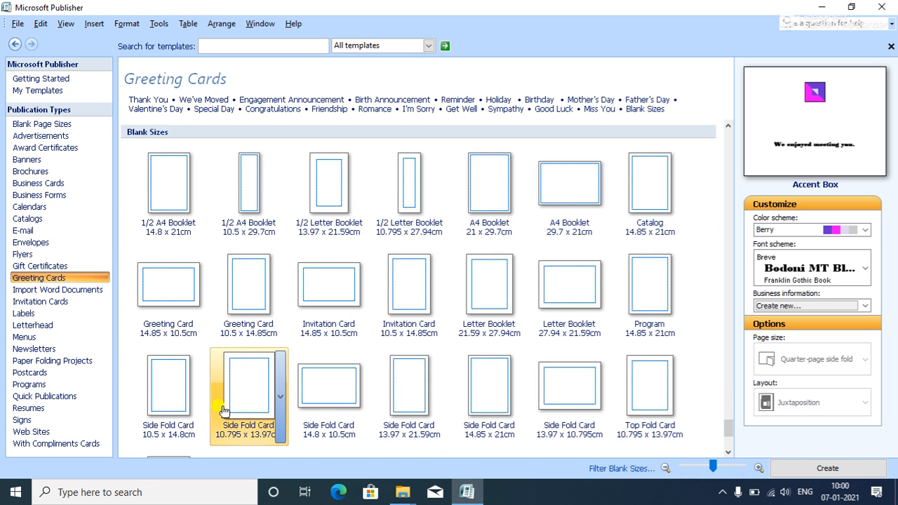
pyautogui.scroll(4, 282, 381)
pyautogui.scroll(3, 280, 375)
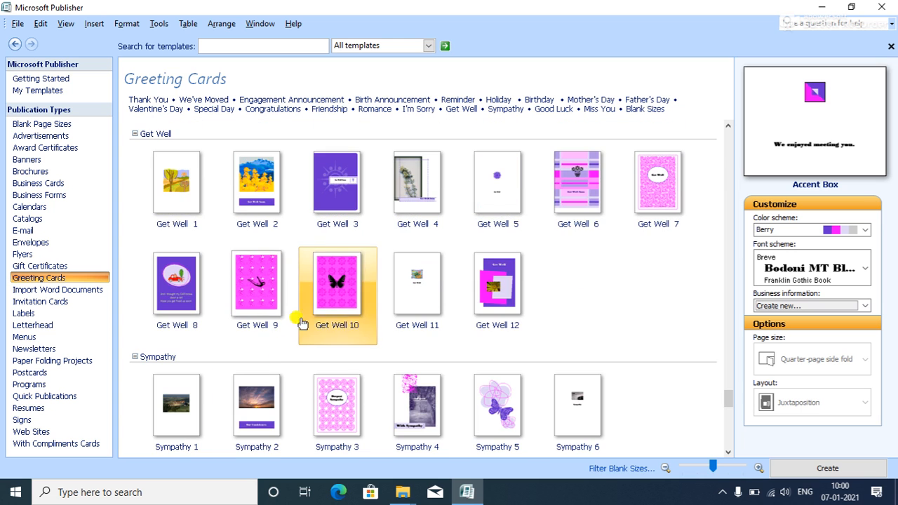
pyautogui.scroll(5, 228, 263)
pyautogui.scroll(5, 235, 263)
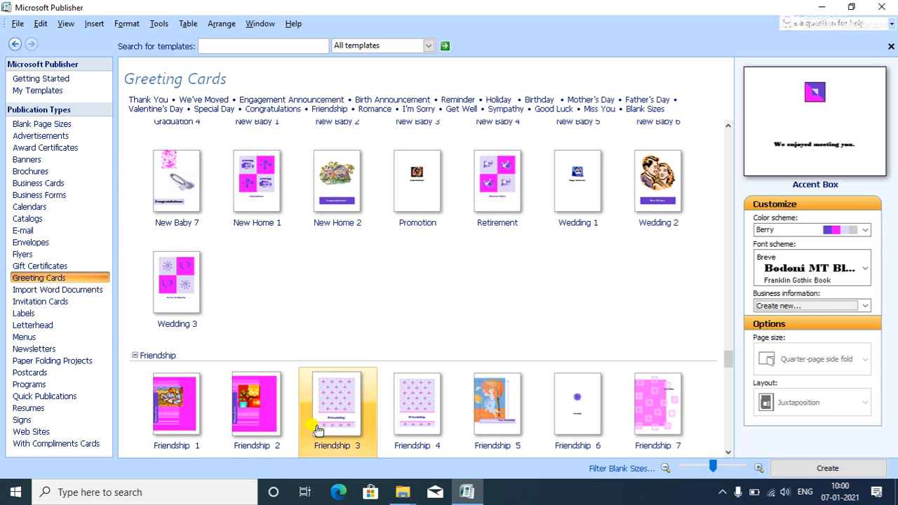
pyautogui.scroll(2, 606, 353)
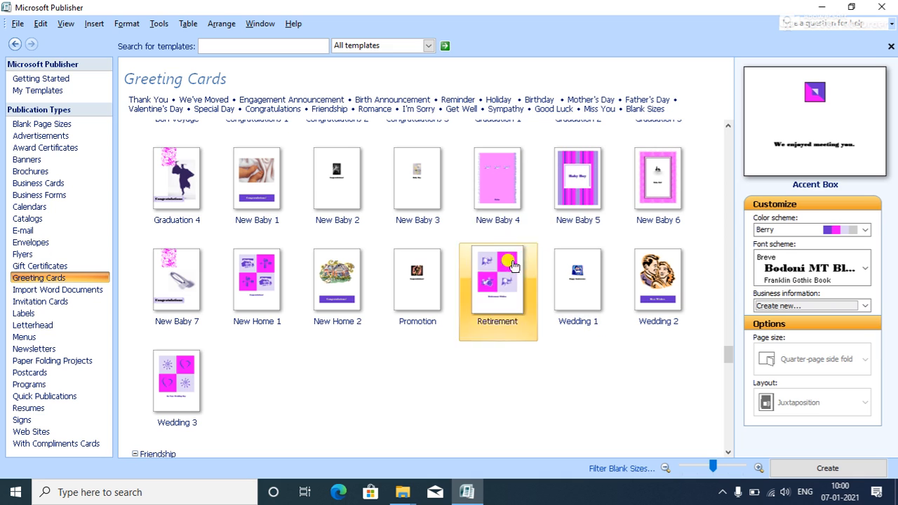
# Select the New Baby 5 design and try the Black & Gray and Cavern color schemes on it.
pyautogui.click(579, 202)
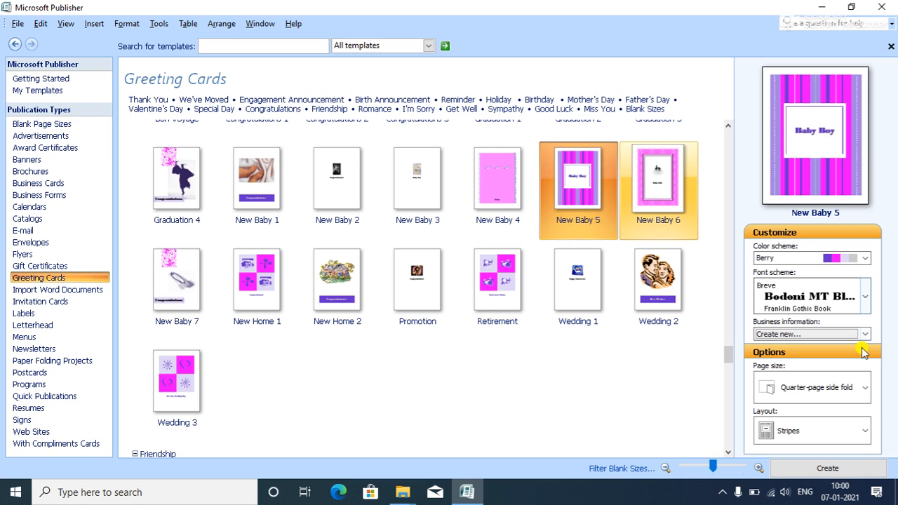
pyautogui.click(864, 259)
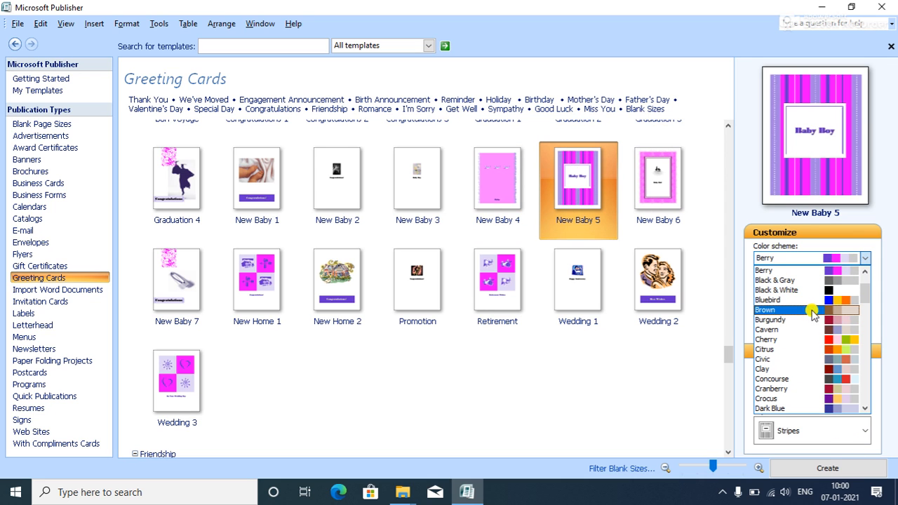
pyautogui.click(826, 284)
pyautogui.click(864, 258)
pyautogui.click(850, 319)
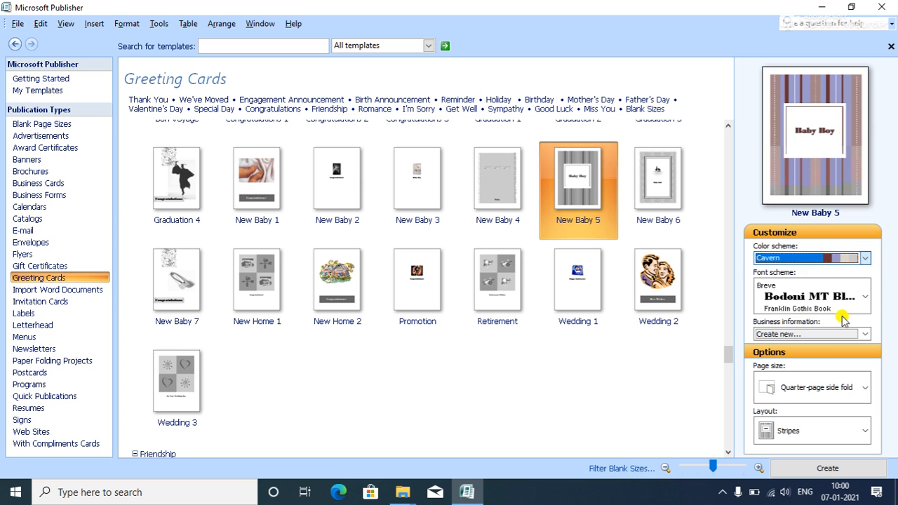
# Set the card's color scheme to Cranberry and its font scheme to Casual.
pyautogui.click(859, 256)
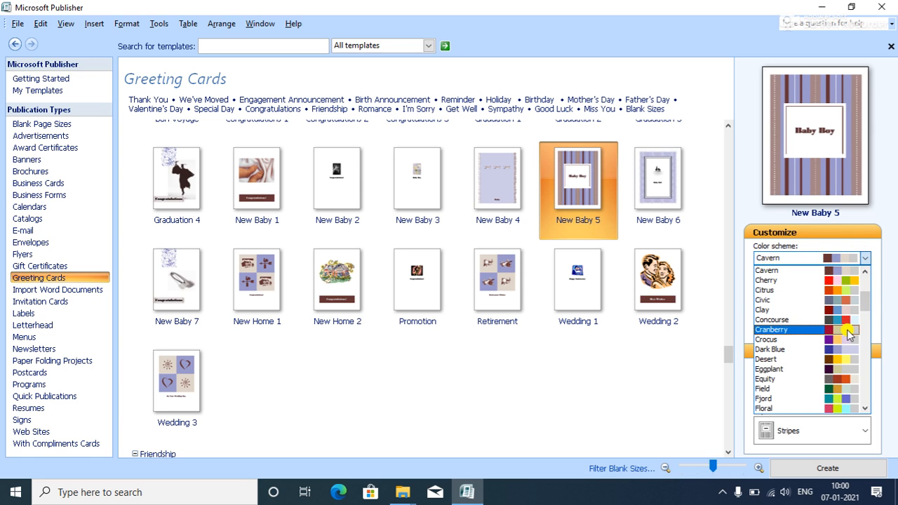
pyautogui.click(849, 331)
pyautogui.click(861, 257)
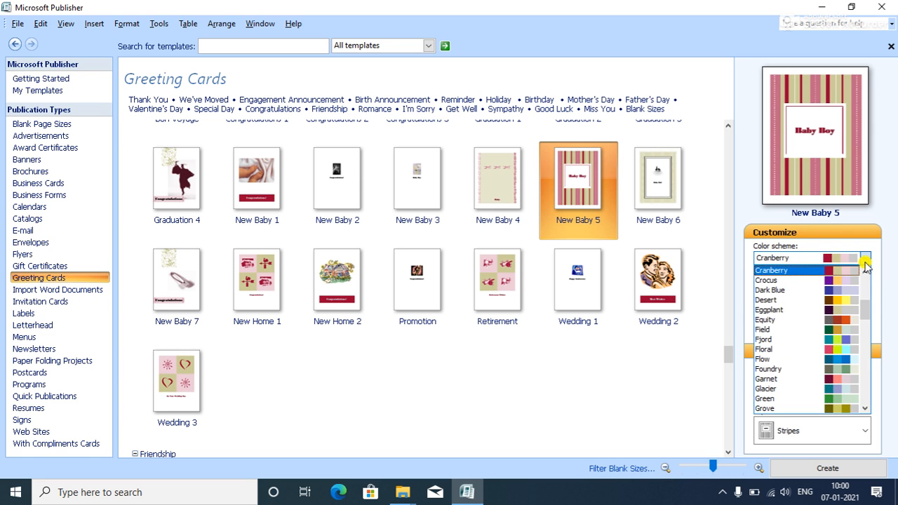
pyautogui.click(845, 260)
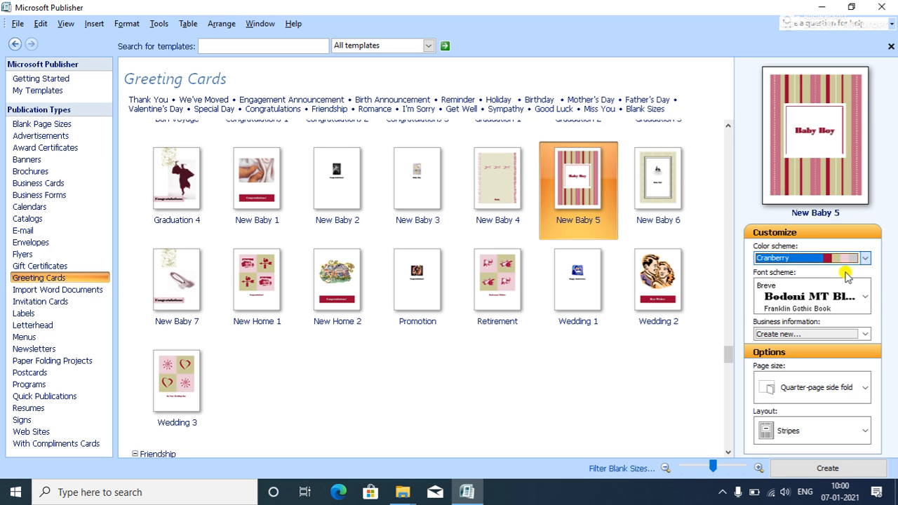
pyautogui.click(862, 303)
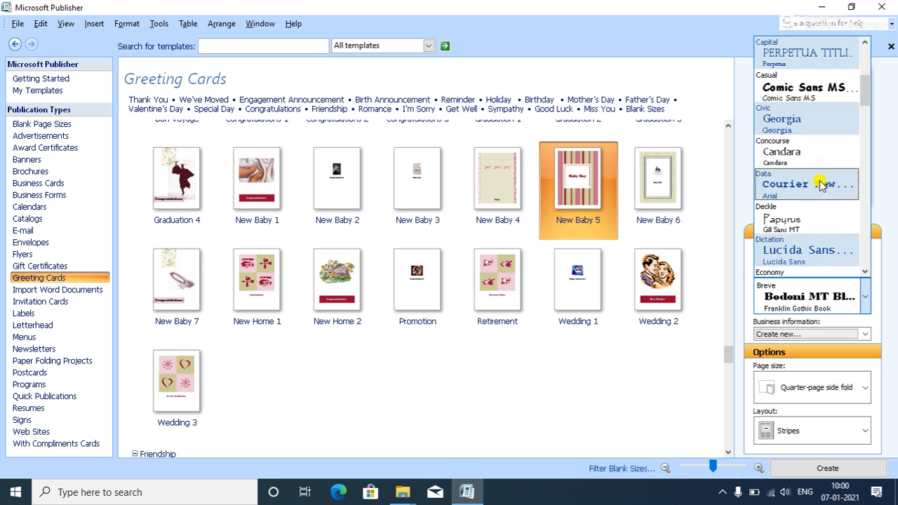
pyautogui.click(809, 87)
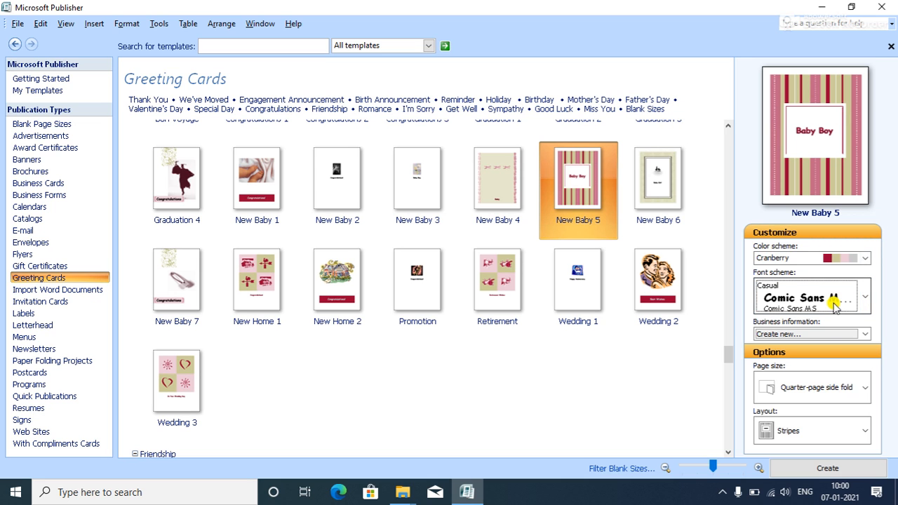
# Check the available layouts, keep Stripes, and create the greeting card publication.
pyautogui.click(830, 429)
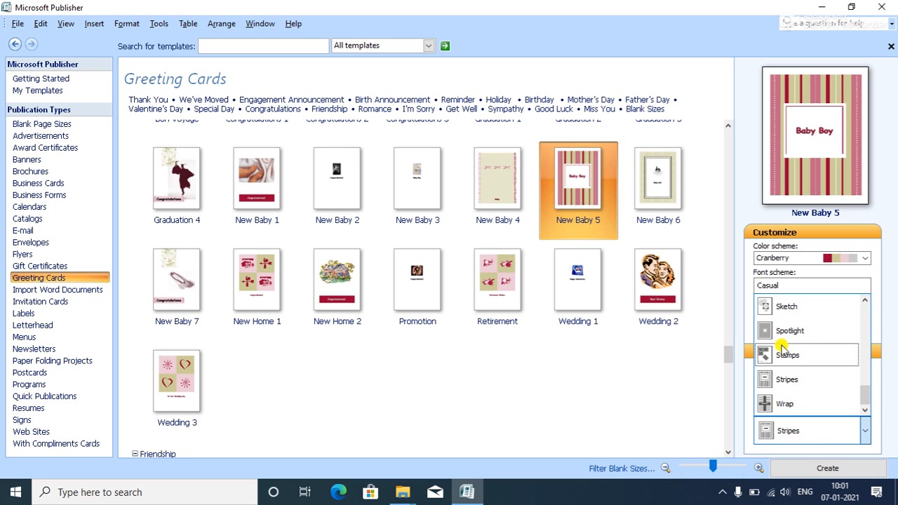
pyautogui.scroll(3, 824, 379)
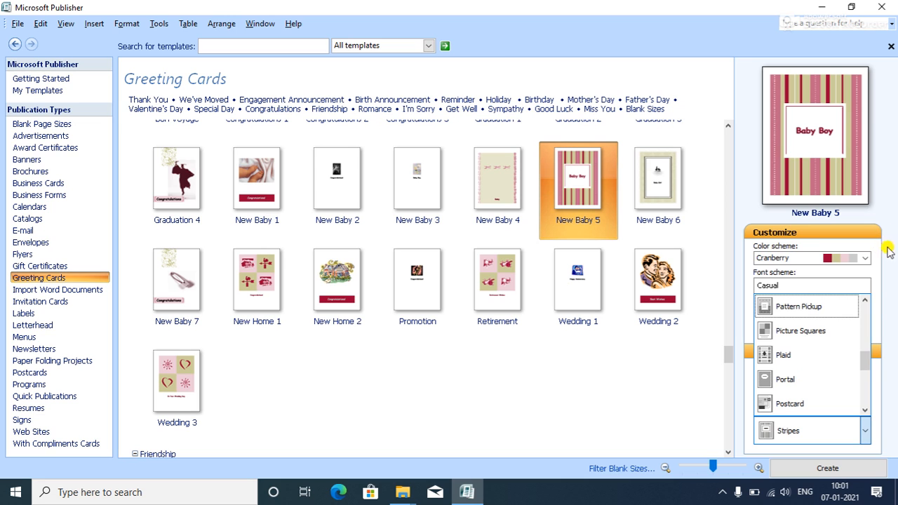
pyautogui.scroll(-2, 856, 410)
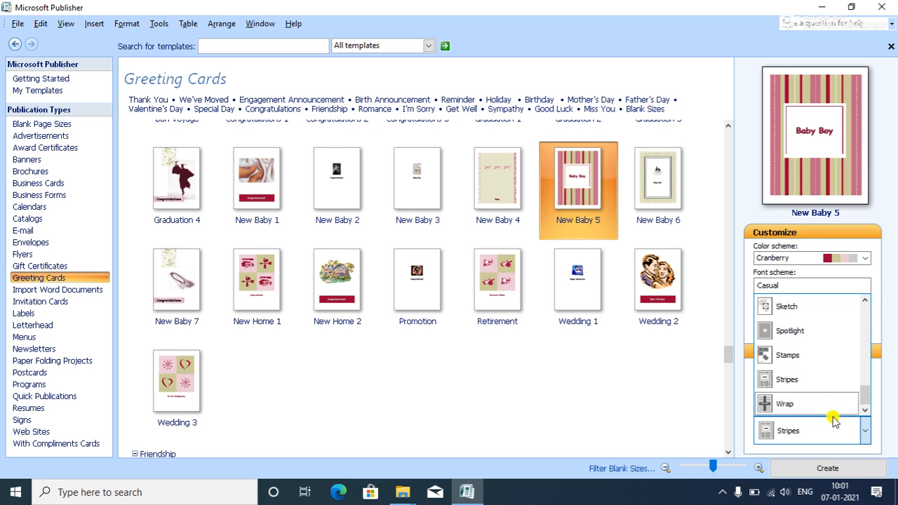
pyautogui.click(842, 469)
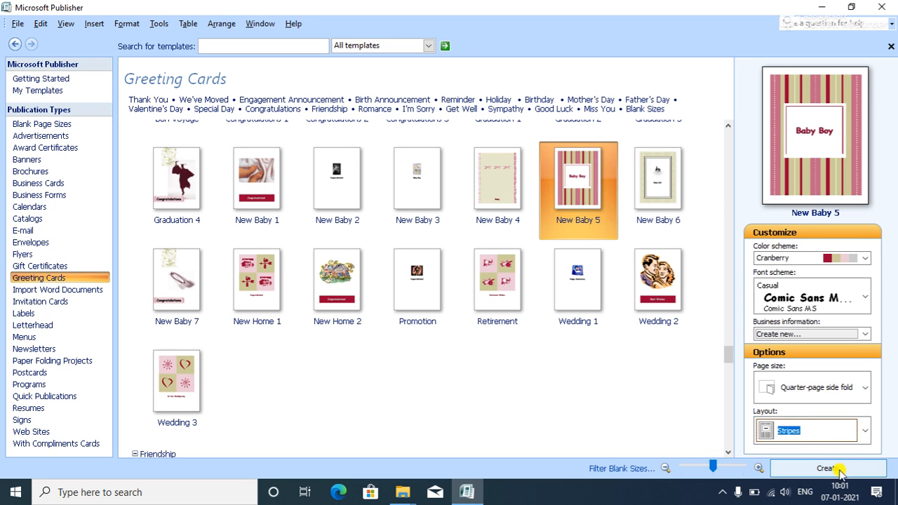
pyautogui.click(827, 466)
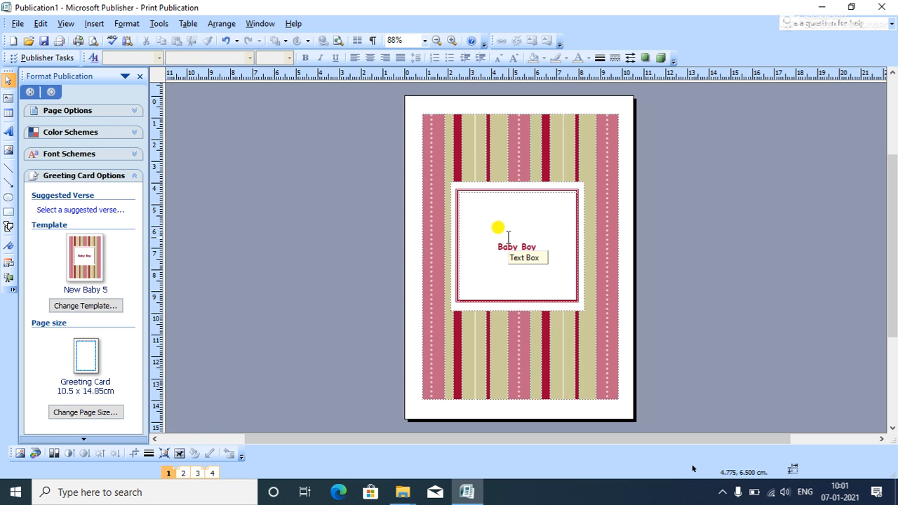
# View the card's inside spread on pages 2 and 3, the back on page 4 and the cover.
pyautogui.click(198, 474)
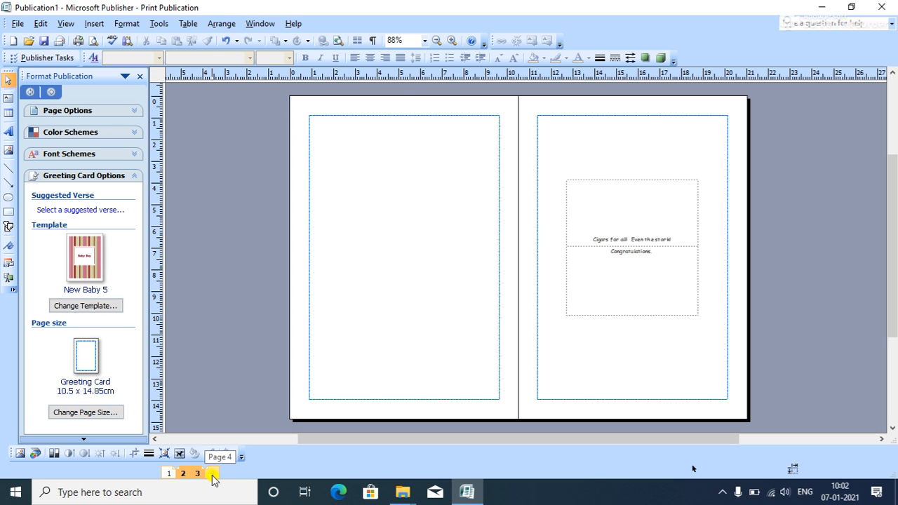
pyautogui.click(212, 474)
pyautogui.click(168, 473)
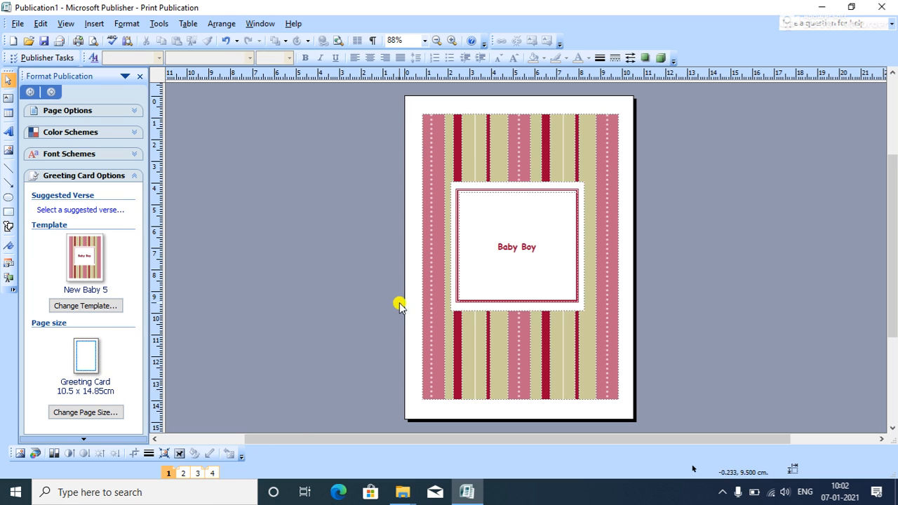
pyautogui.click(199, 474)
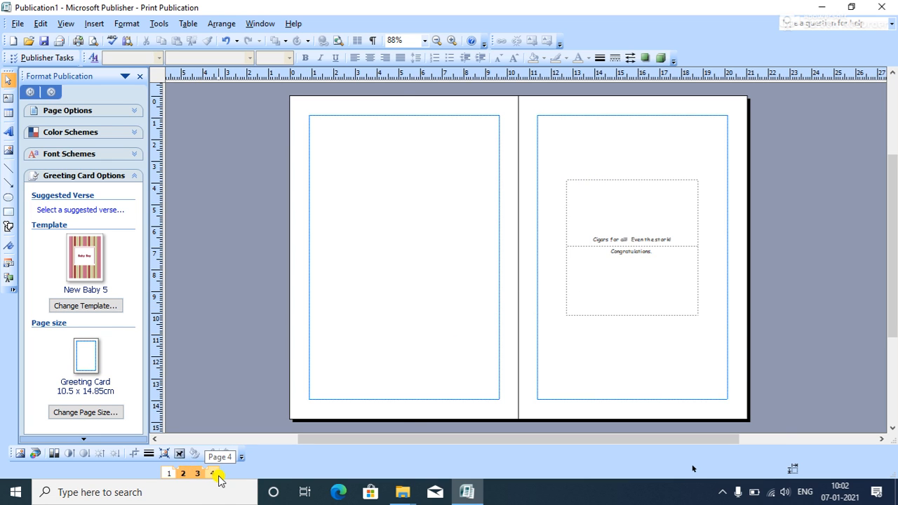
pyautogui.click(214, 474)
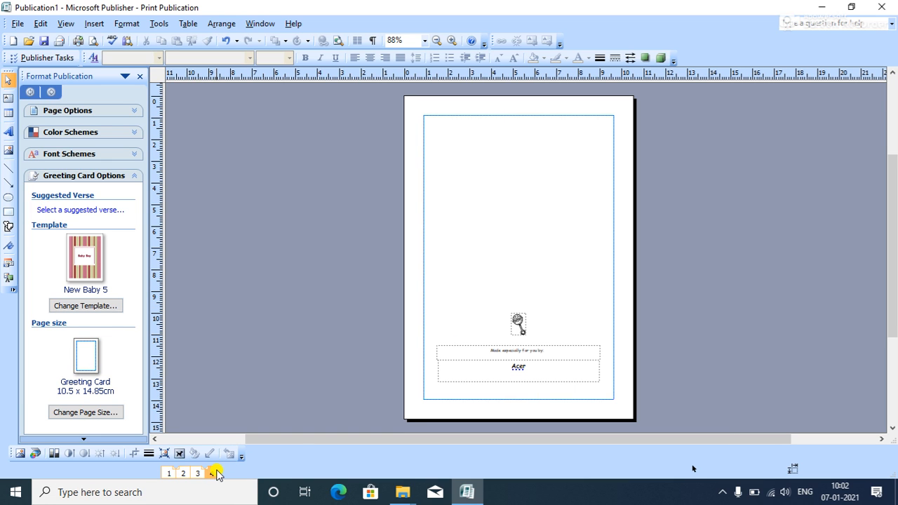
# Copy all the cover objects from page 1 onto page 2 and align them with its margin guides.
pyautogui.click(168, 474)
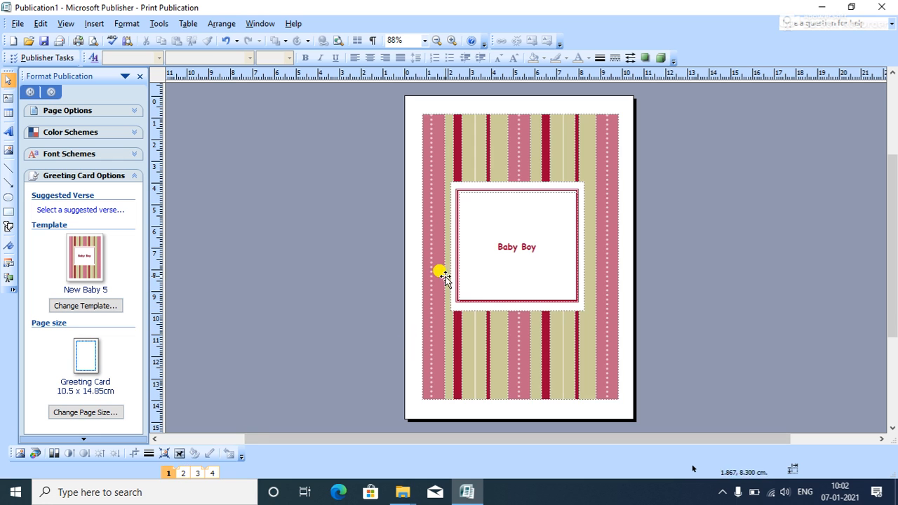
pyautogui.click(519, 307)
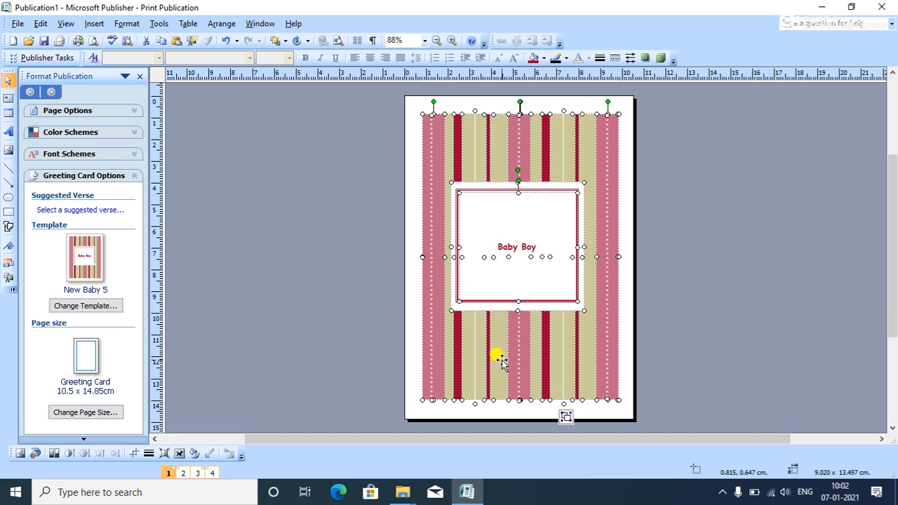
pyautogui.click(183, 474)
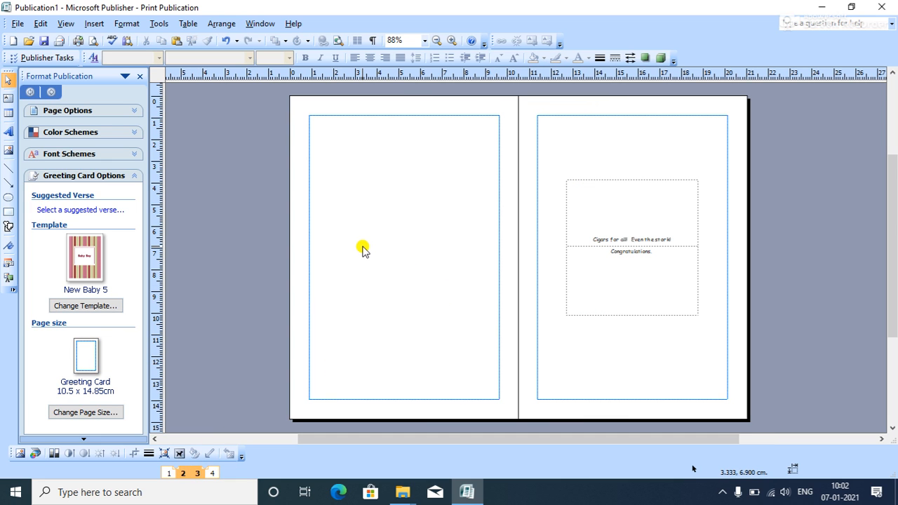
pyautogui.hotkey('ctrl', 'v')
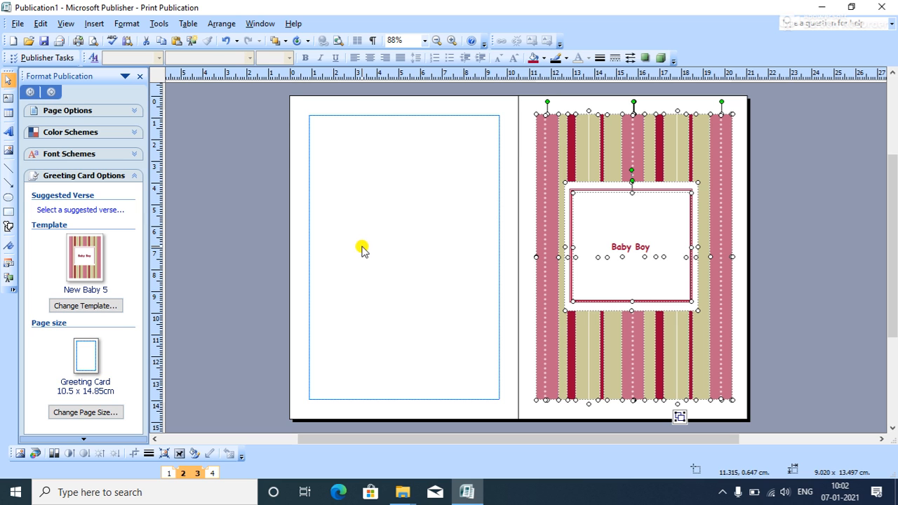
pyautogui.moveTo(568, 123); pyautogui.dragTo(348, 129)
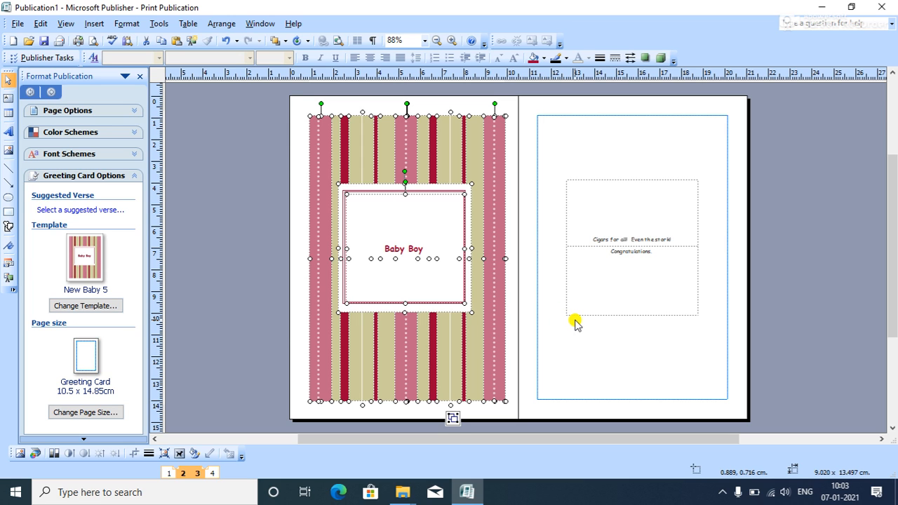
# Paste another copy of the cover objects onto page 3 of the inside spread.
pyautogui.click(645, 349)
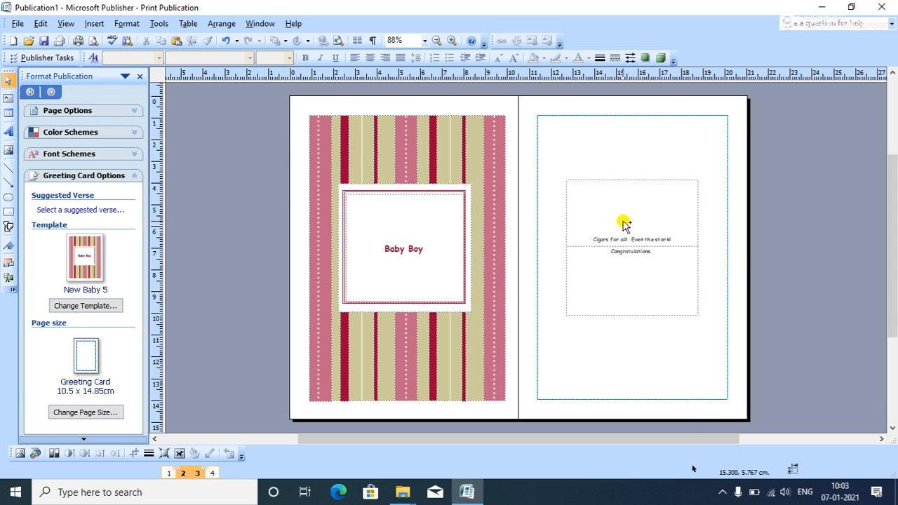
pyautogui.hotkey('ctrl', 'v')
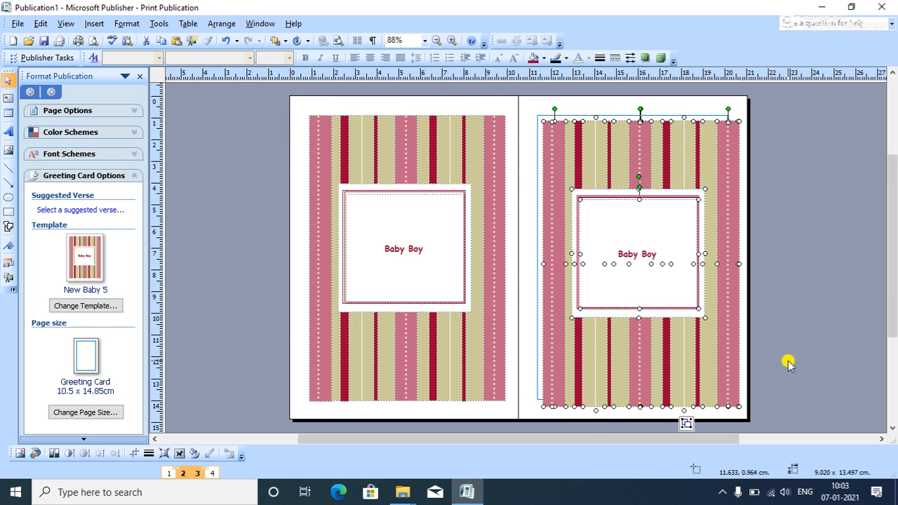
# Nudge the cover copy on page 3 left and up until it lines up with the margin guides.
pyautogui.press('Left')
pyautogui.press('Left')
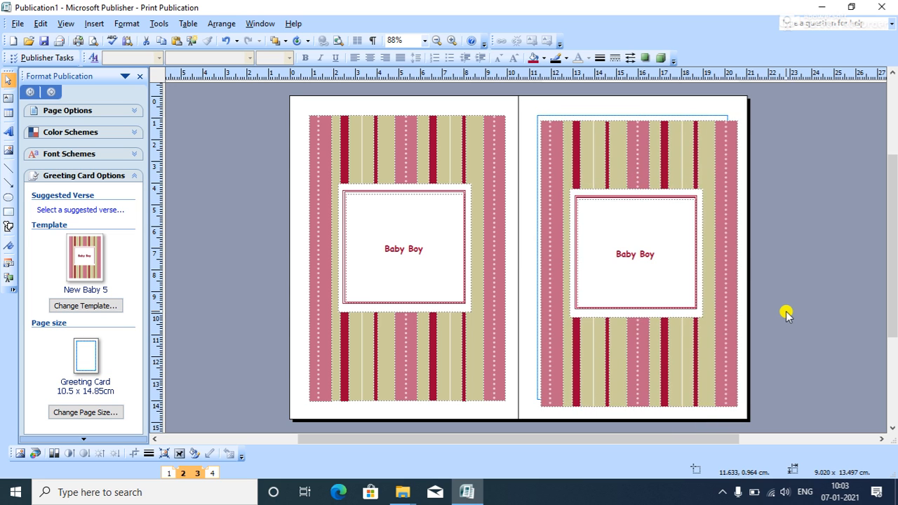
pyautogui.press('Left')
pyautogui.press('Left')
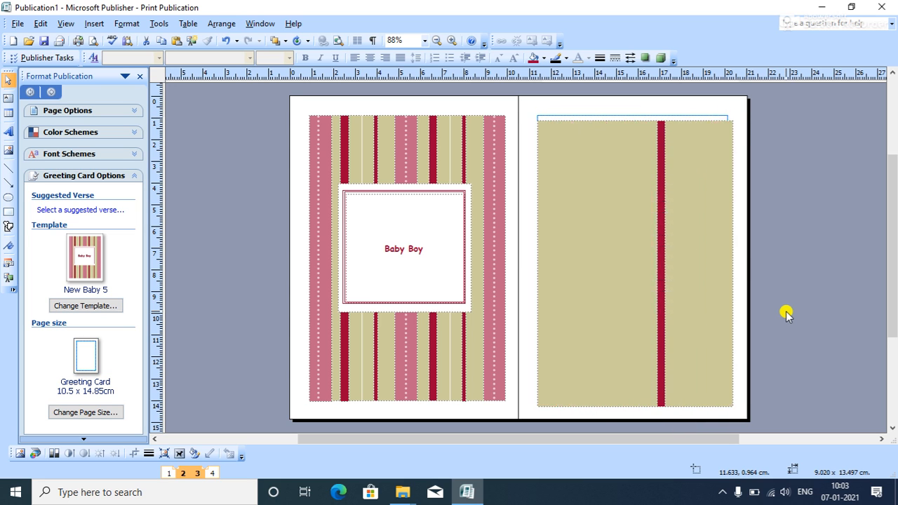
pyautogui.press('Up')
pyautogui.press('Up')
pyautogui.press('Up')
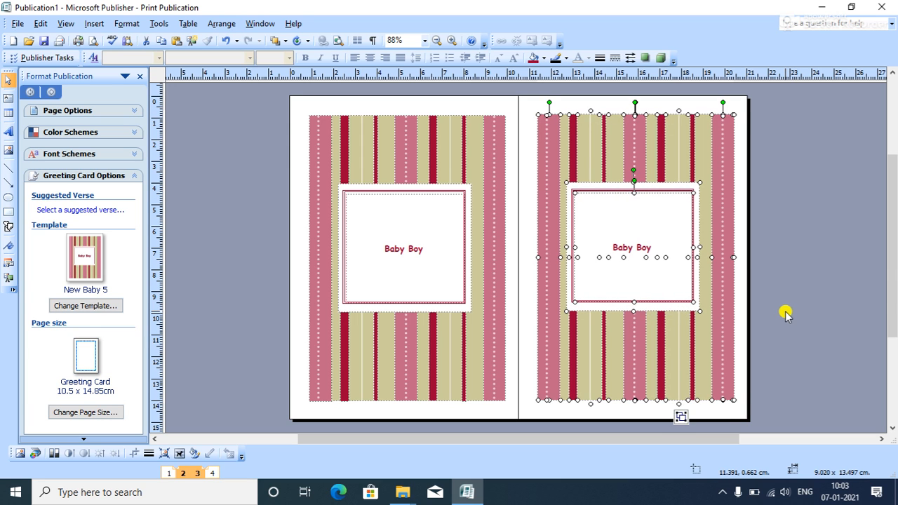
pyautogui.click(533, 410)
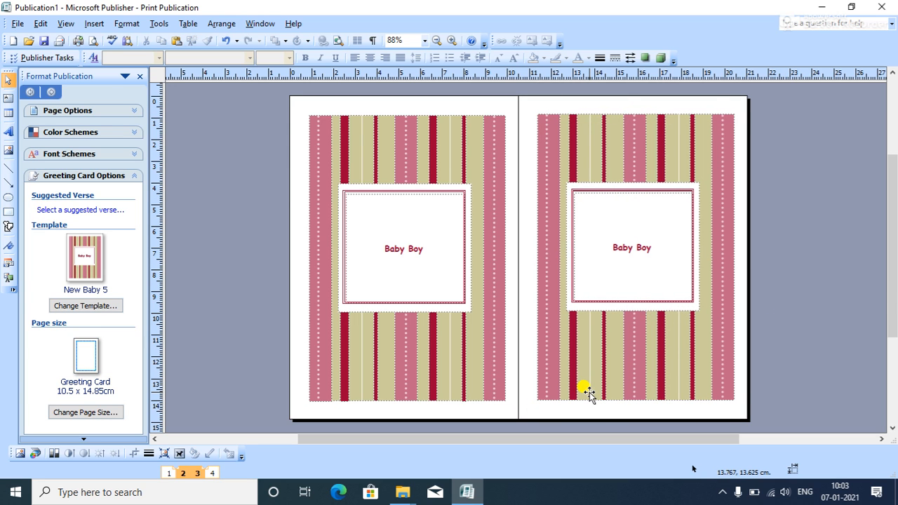
# Paste the cover objects onto page 4 and move them to the upper-left corner of the margin guides.
pyautogui.click(213, 474)
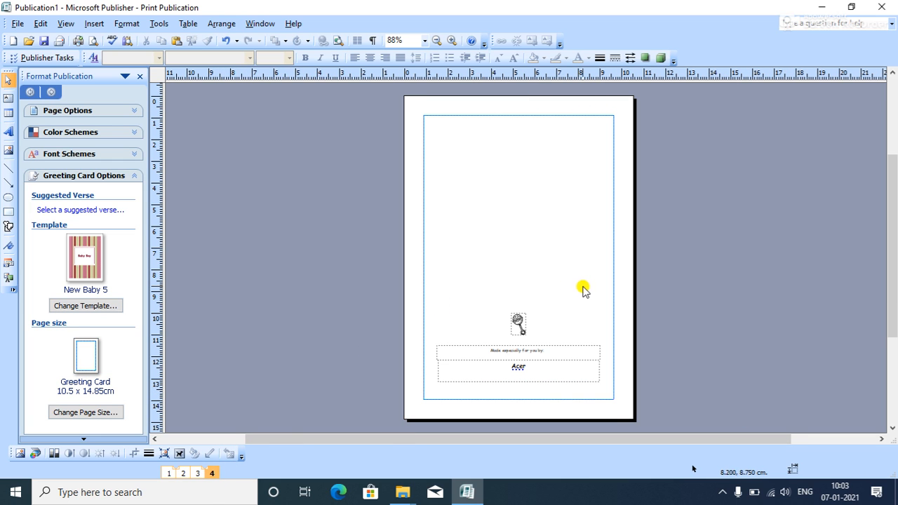
pyautogui.hotkey('ctrl', 'v')
pyautogui.click(755, 205)
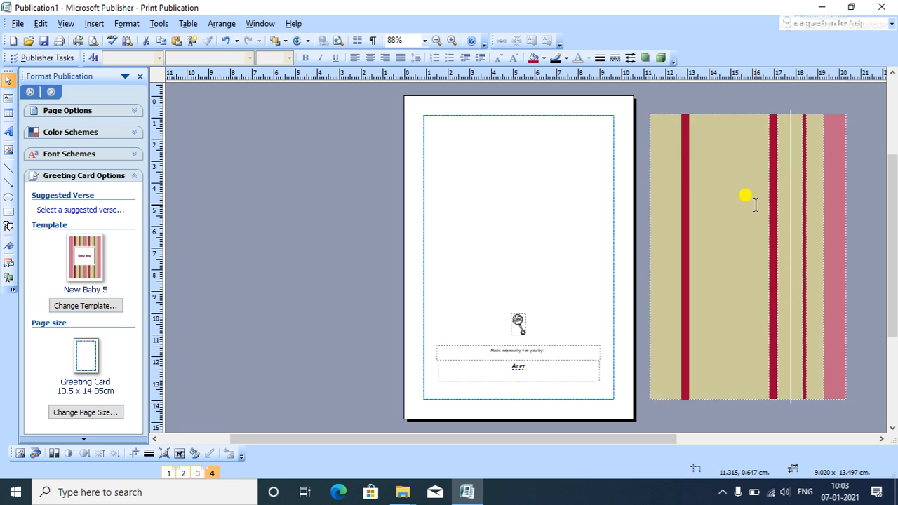
pyautogui.click(719, 129)
pyautogui.moveTo(719, 128); pyautogui.dragTo(498, 127)
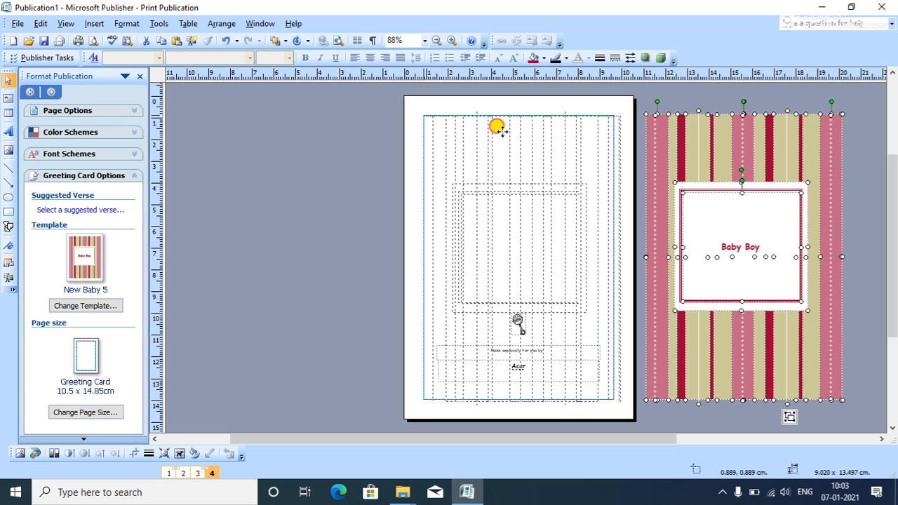
pyautogui.moveTo(494, 130); pyautogui.dragTo(502, 133)
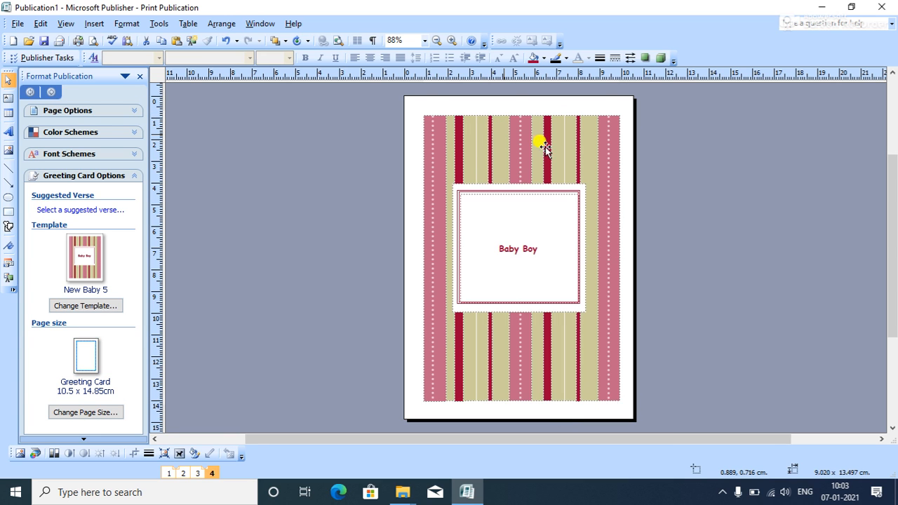
# Try to narrow the pasted artwork on page 4 to the margin guide's width, and undo the resize.
pyautogui.click(621, 259)
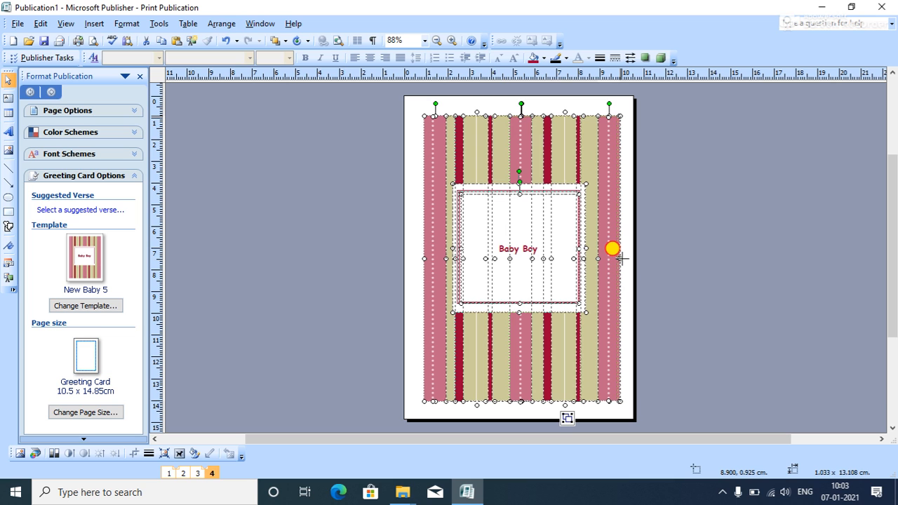
pyautogui.moveTo(621, 259); pyautogui.dragTo(619, 260)
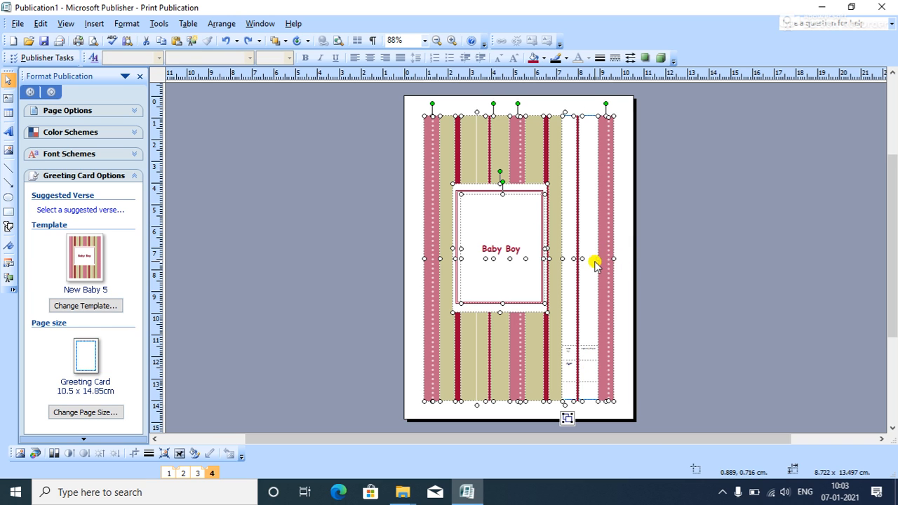
pyautogui.hotkey('ctrl', 'z')
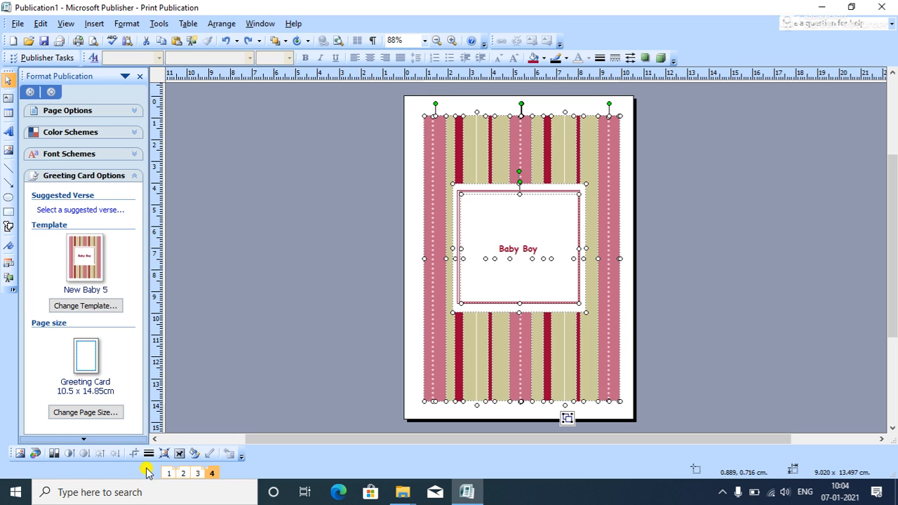
# Review the card's cover on page 1 and the inside spread on pages 2 and 3.
pyautogui.click(169, 472)
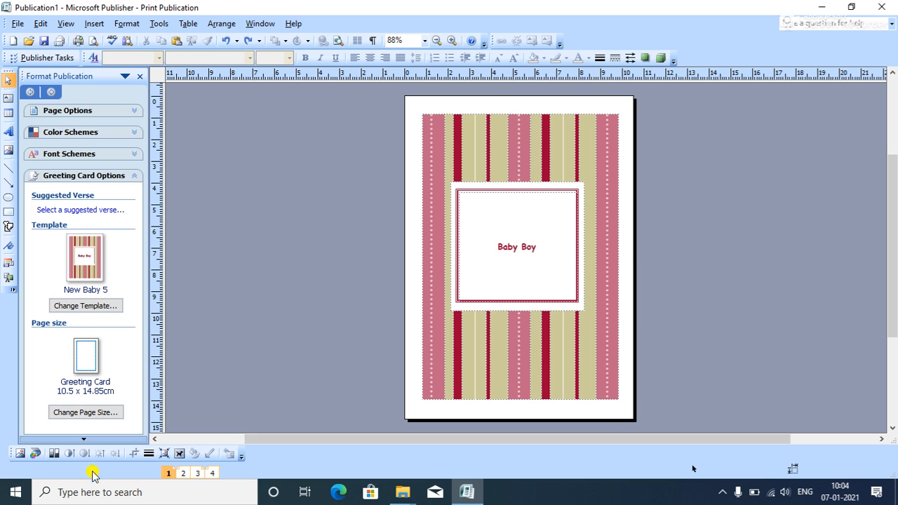
pyautogui.click(187, 475)
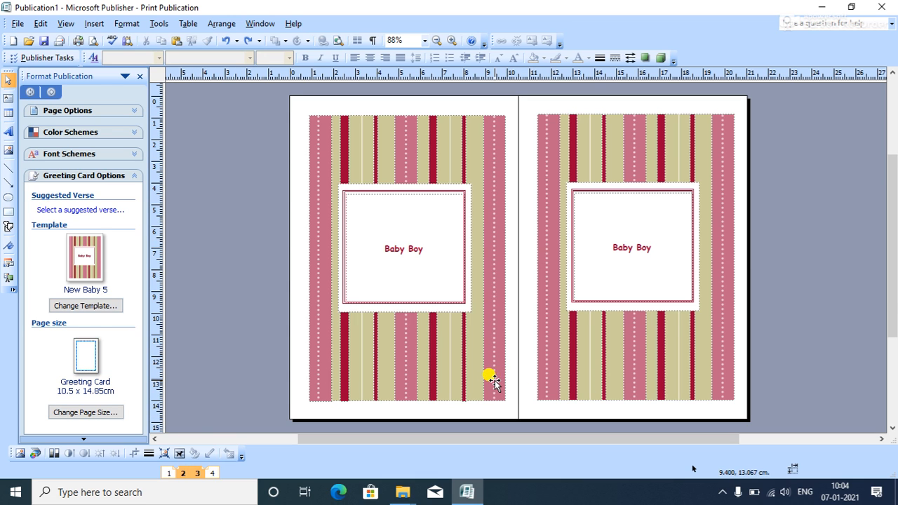
# Minimize the publication, search for mspub, open another Microsoft Office Publisher 2007 window and maximize it.
pyautogui.click(820, 7)
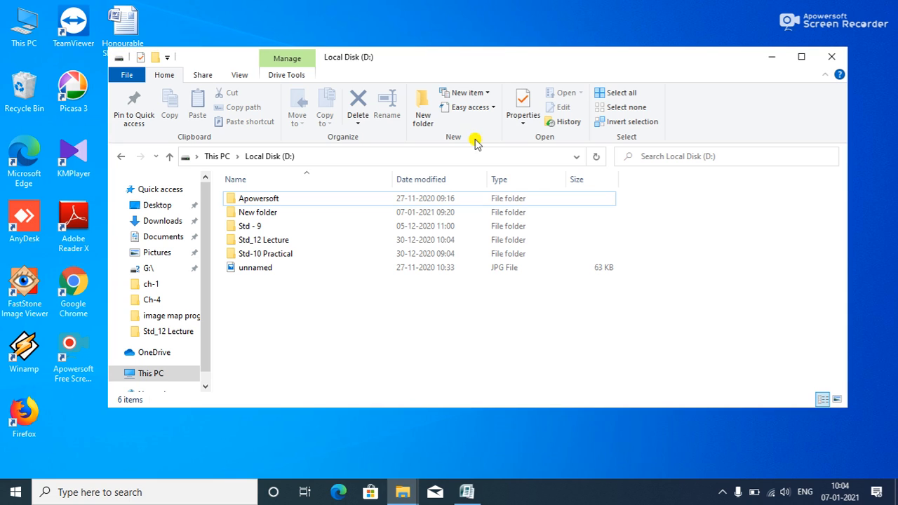
pyautogui.click(64, 495)
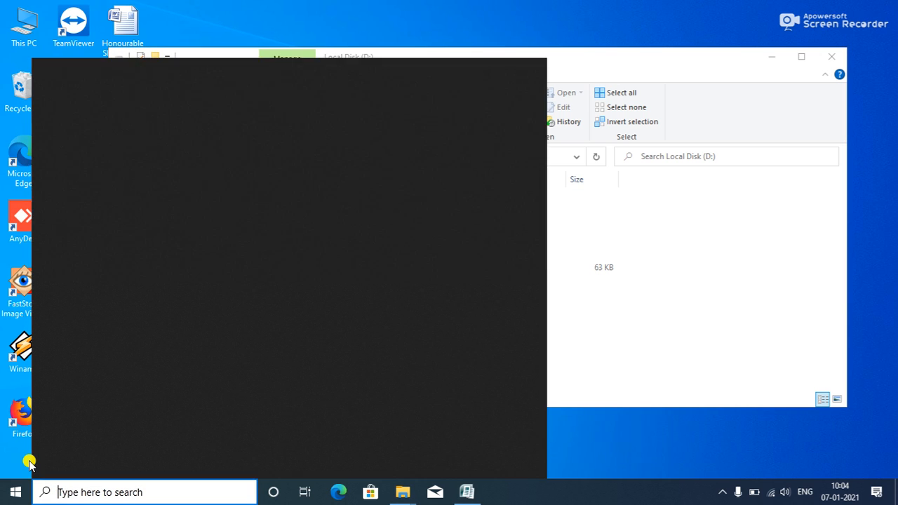
pyautogui.write('mspub')
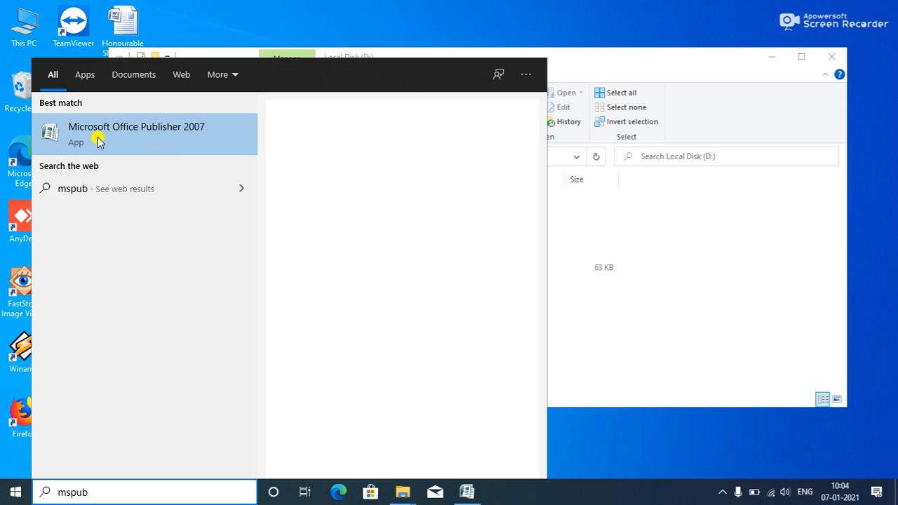
pyautogui.click(98, 133)
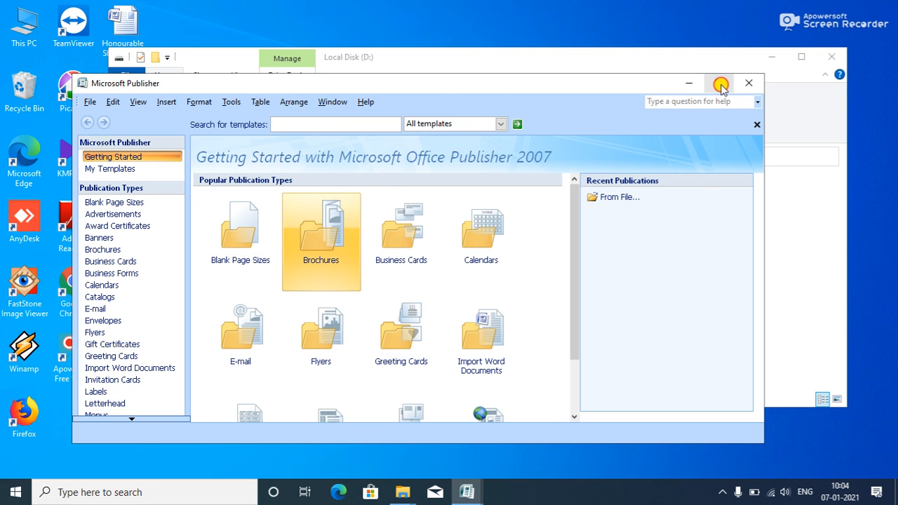
pyautogui.click(718, 83)
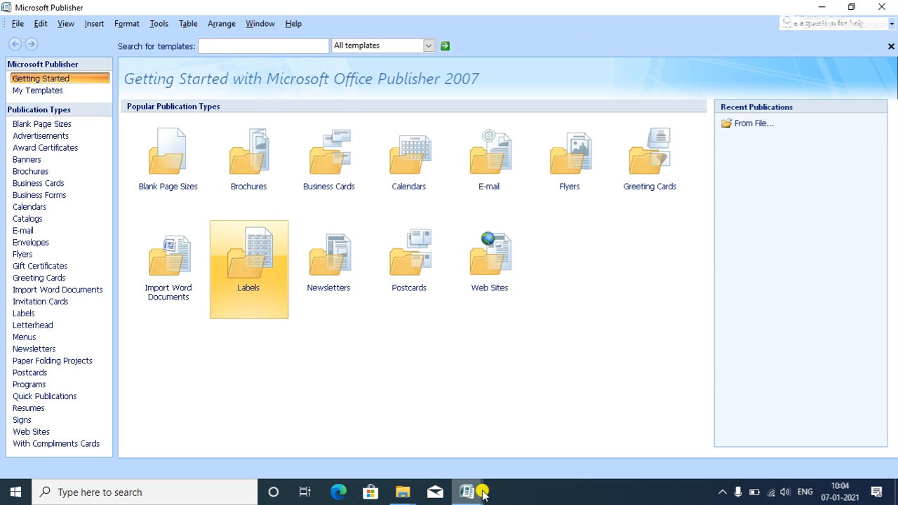
# Browse the greeting card designs from Congratulations onward and create a publication from the Good Luck 2 template.
pyautogui.click(40, 279)
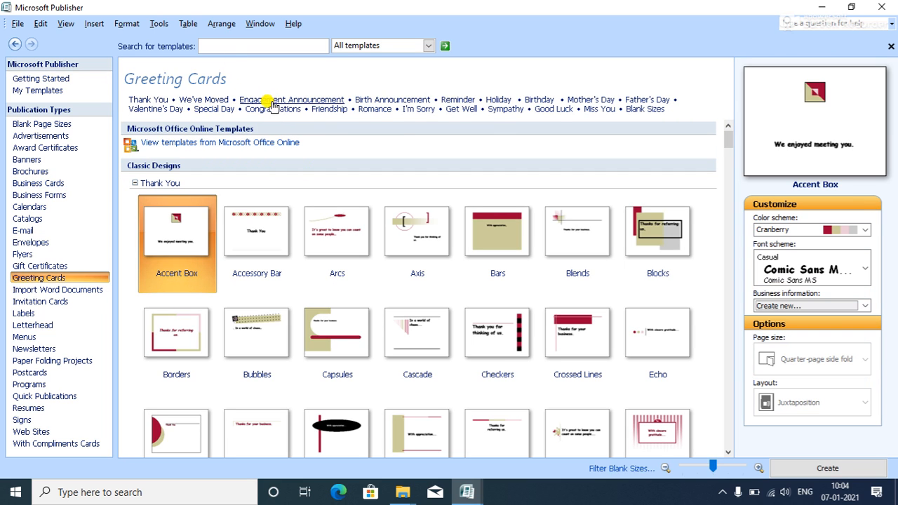
pyautogui.click(268, 109)
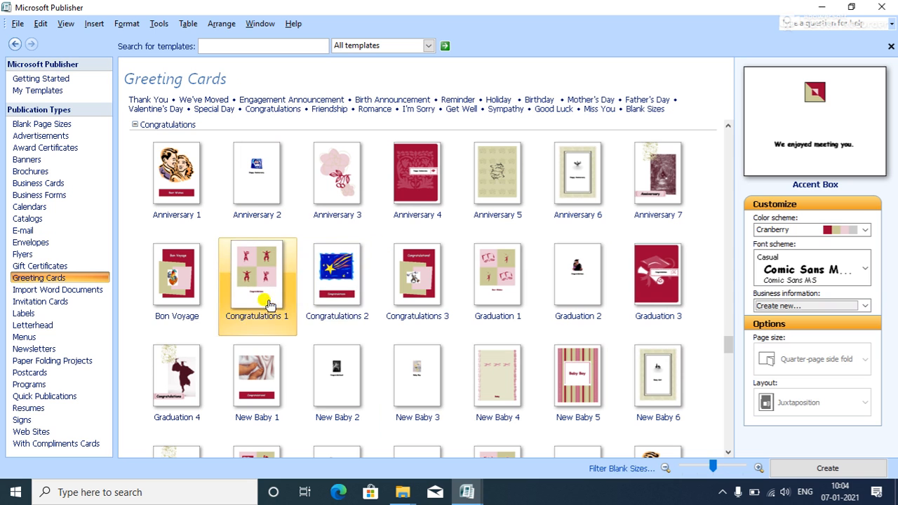
pyautogui.scroll(-3, 642, 238)
pyautogui.scroll(-3, 643, 239)
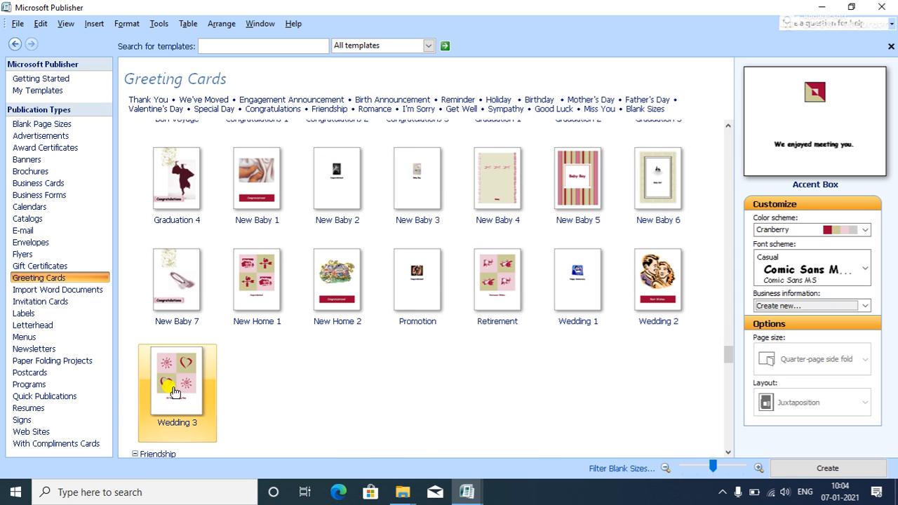
pyautogui.scroll(-3, 183, 397)
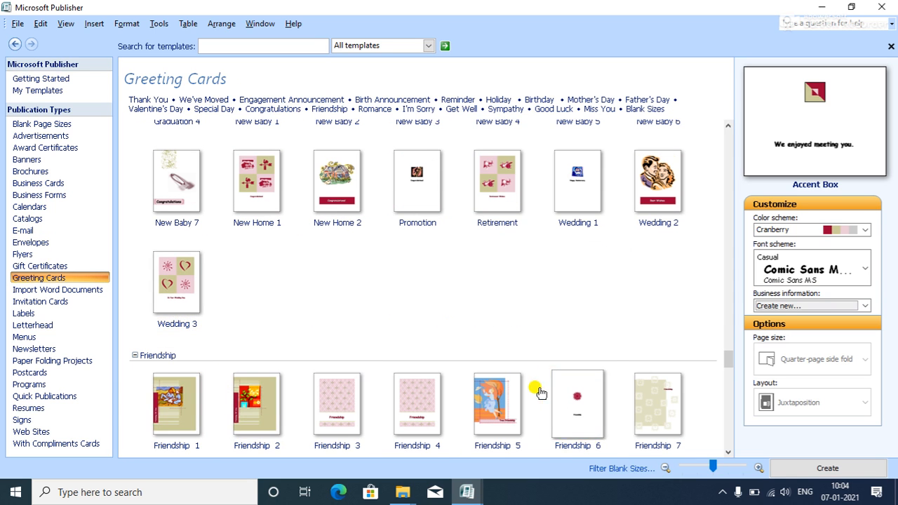
pyautogui.scroll(-6, 533, 394)
pyautogui.scroll(-10, 496, 440)
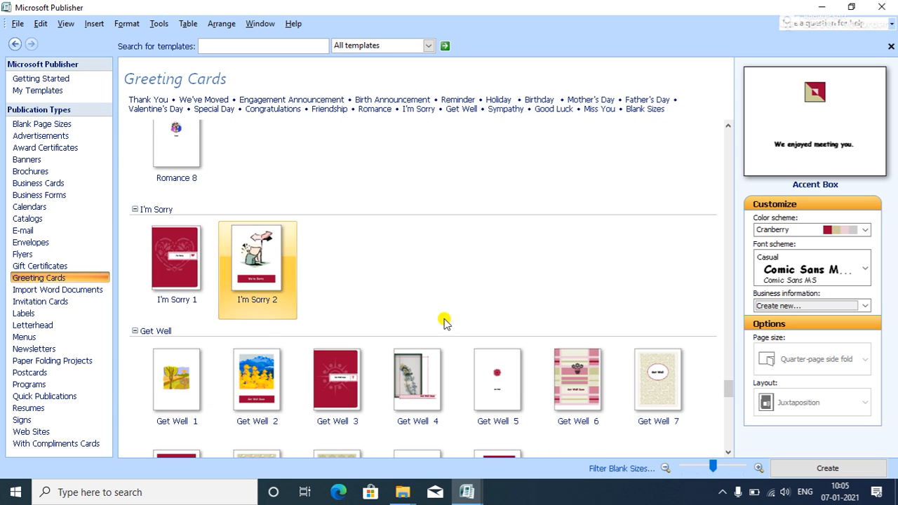
pyautogui.scroll(-3, 581, 371)
pyautogui.scroll(-5, 551, 364)
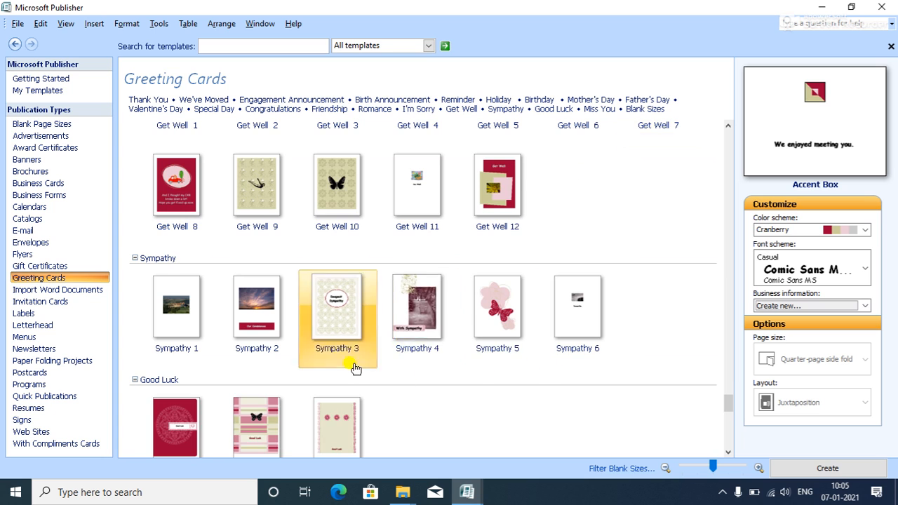
pyautogui.scroll(-8, 393, 367)
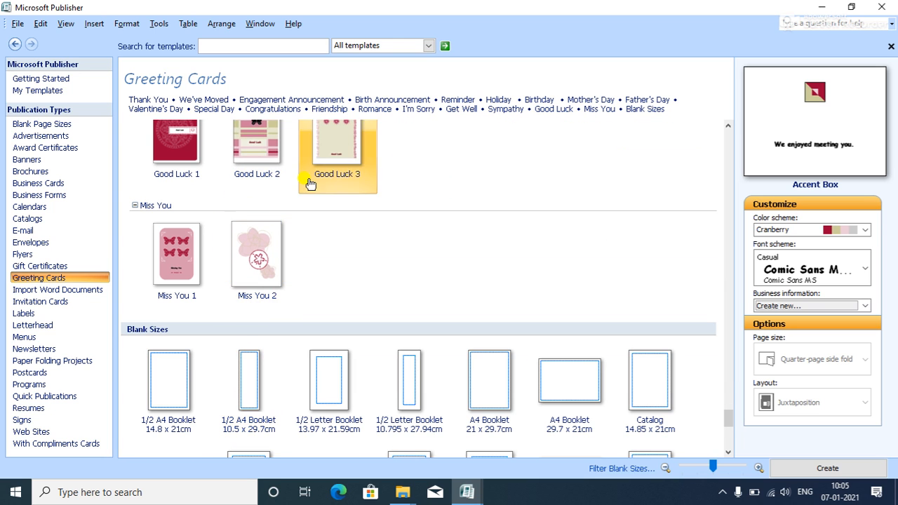
pyautogui.doubleClick(239, 150)
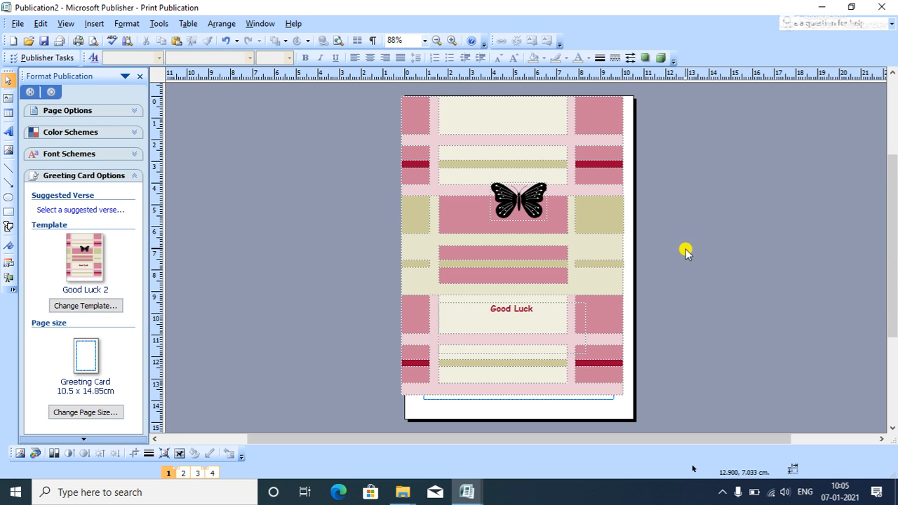
# Copy all the cover objects of the Good Luck 2 card and switch to Publication1.
pyautogui.hotkey('ctrl', 'a')
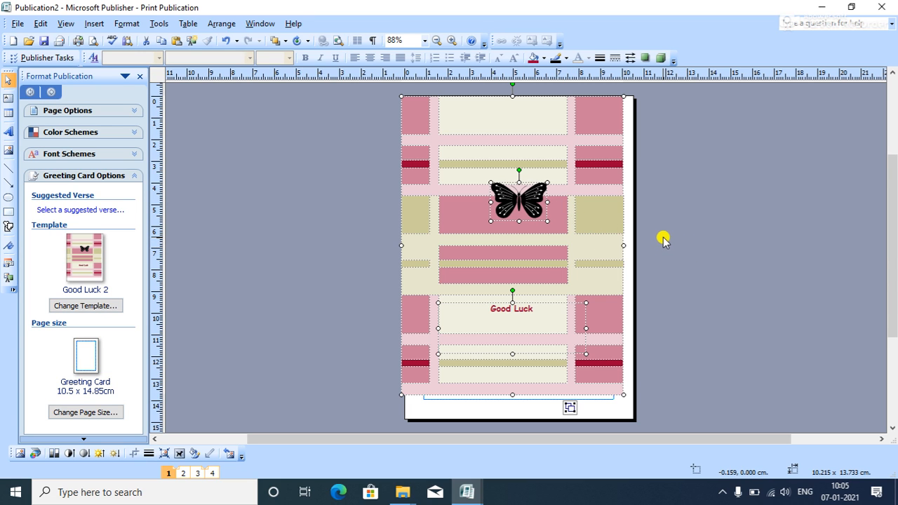
pyautogui.click(466, 491)
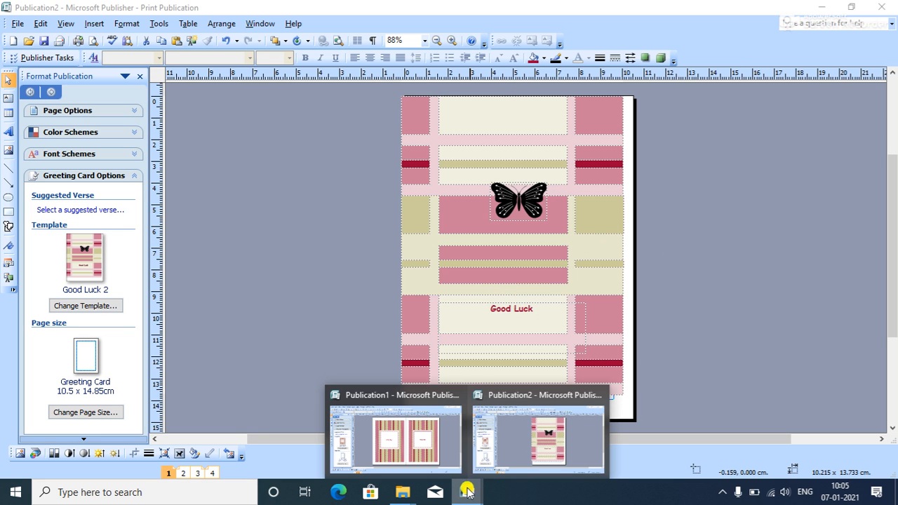
pyautogui.click(372, 430)
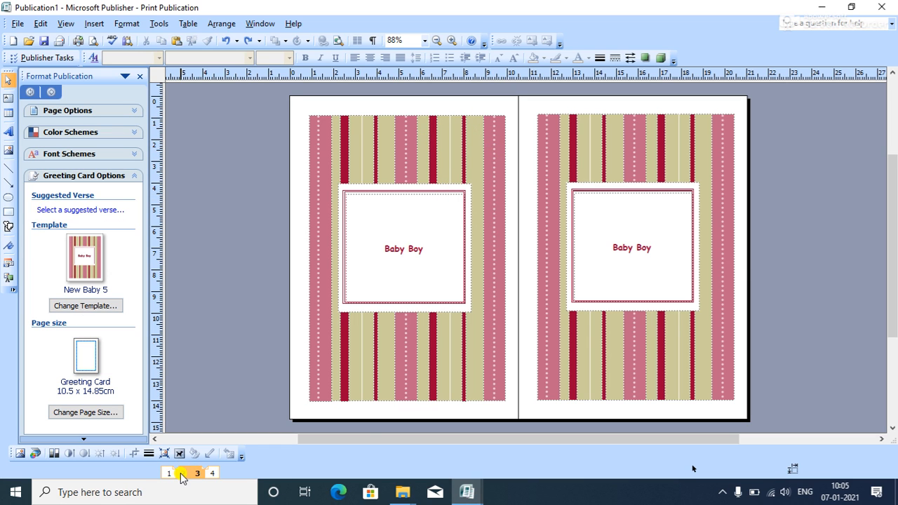
# Delete all the Baby Boy artwork from the inside spread on pages 2 and 3.
pyautogui.hotkey('ctrl', 'a')
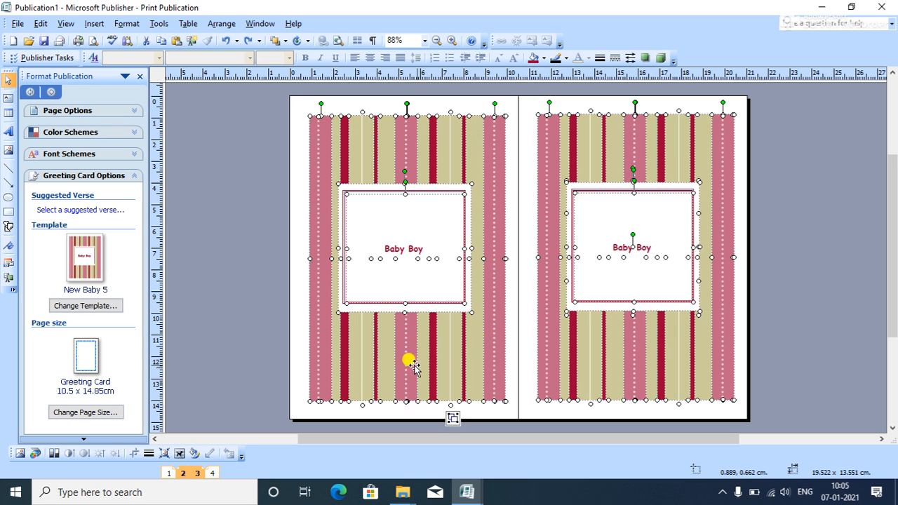
pyautogui.press('Delete')
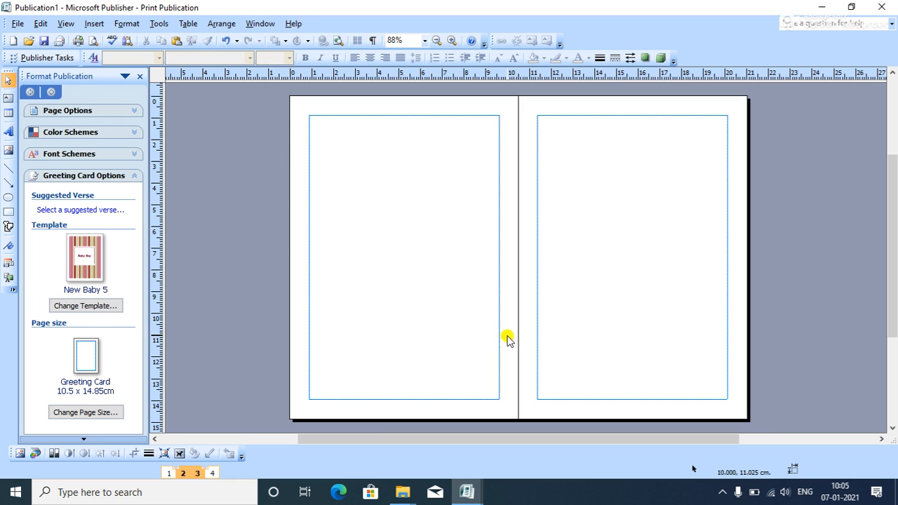
# Paste the Good Luck cover objects into the inside spread and position them on page 2 at about 0.2, 0.6 cm.
pyautogui.moveTo(454, 491)
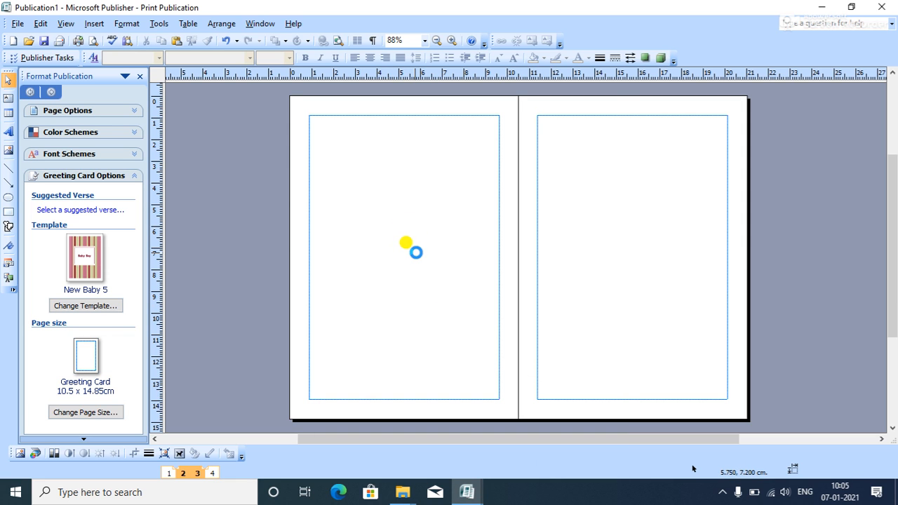
pyautogui.hotkey('ctrl', 'v')
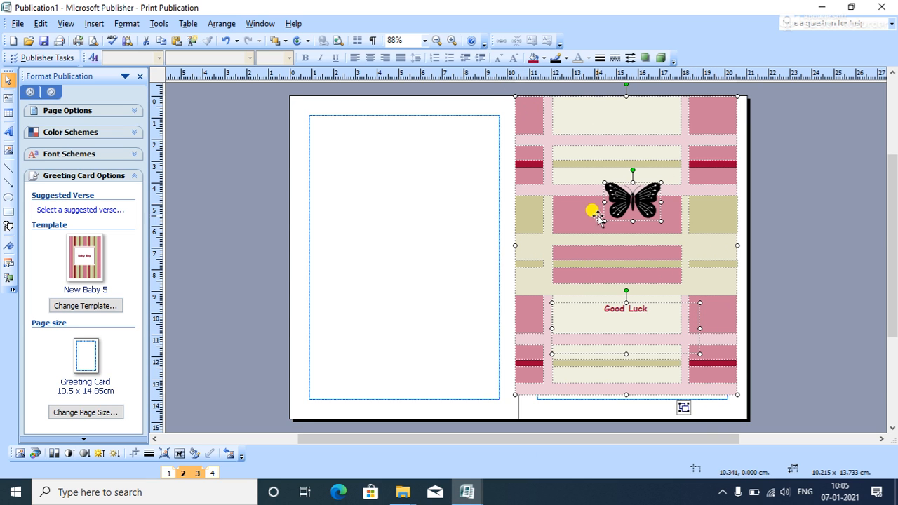
pyautogui.moveTo(587, 120); pyautogui.dragTo(367, 133)
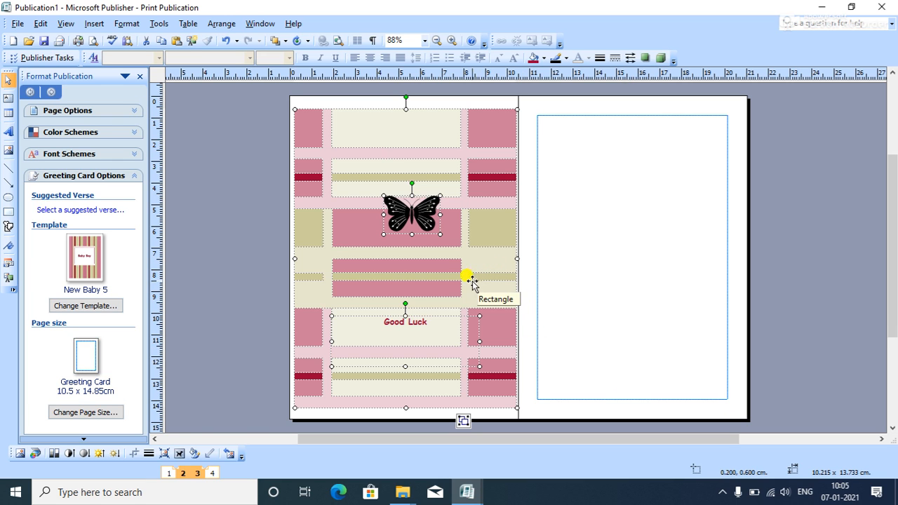
pyautogui.moveTo(479, 286); pyautogui.dragTo(477, 286)
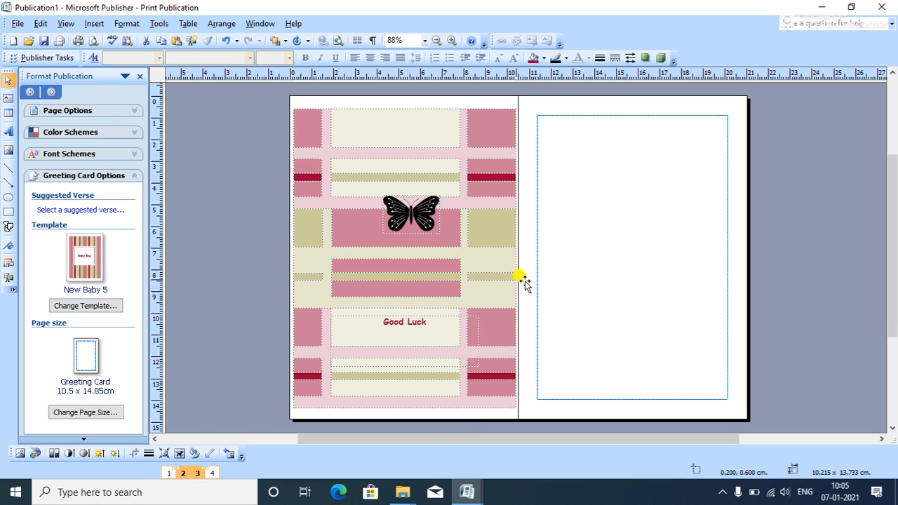
pyautogui.click(565, 272)
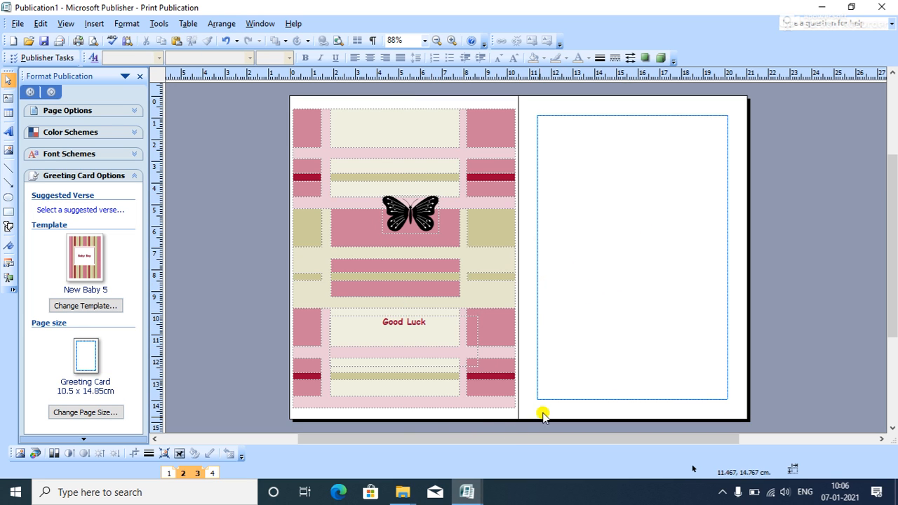
pyautogui.click(524, 443)
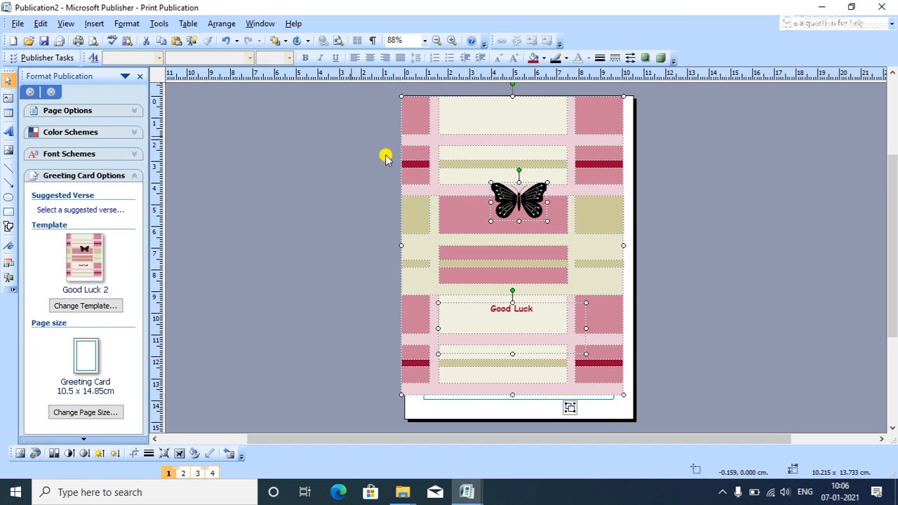
pyautogui.click(58, 306)
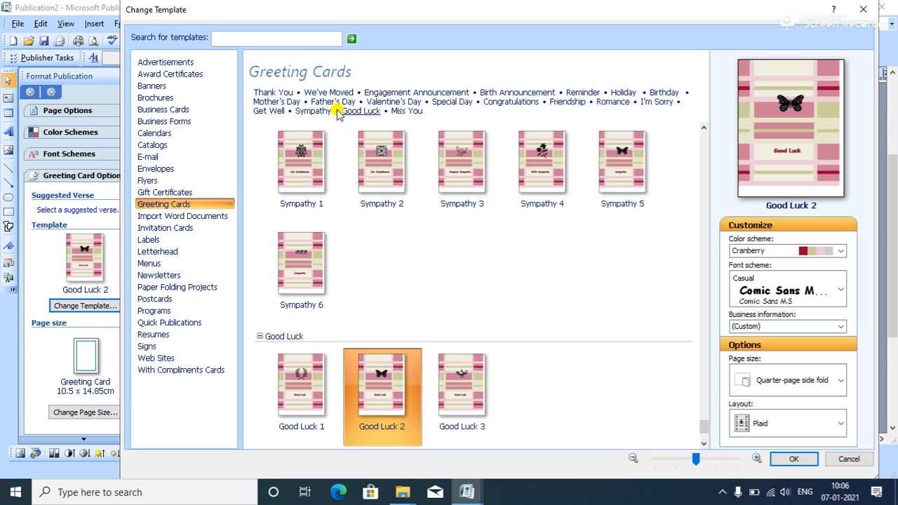
pyautogui.click(493, 104)
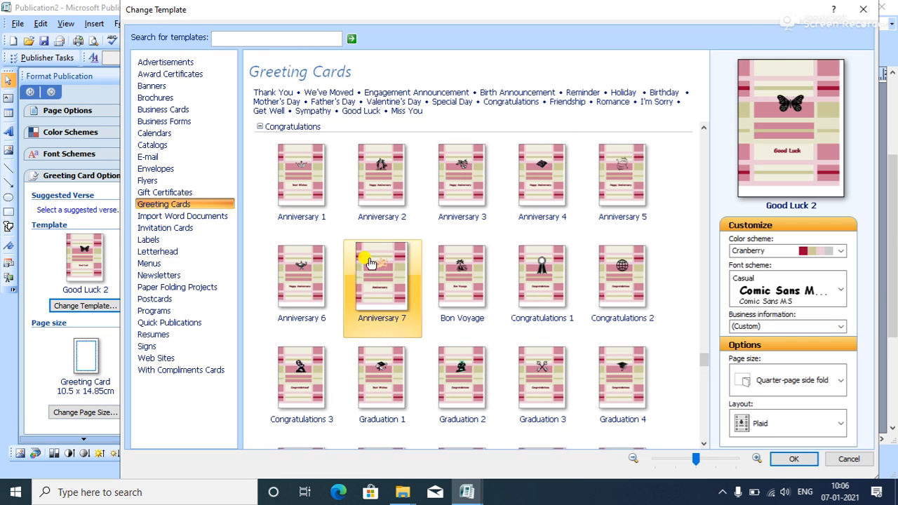
pyautogui.scroll(-5, 371, 253)
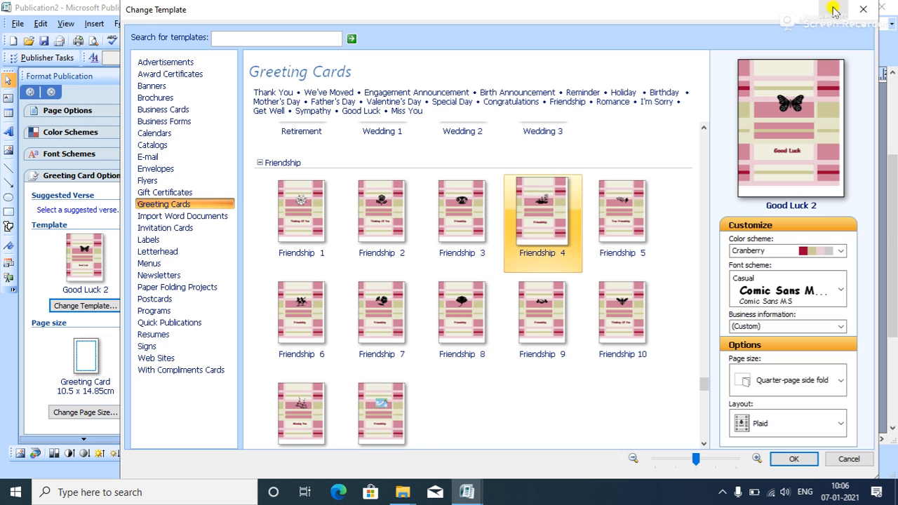
pyautogui.click(859, 8)
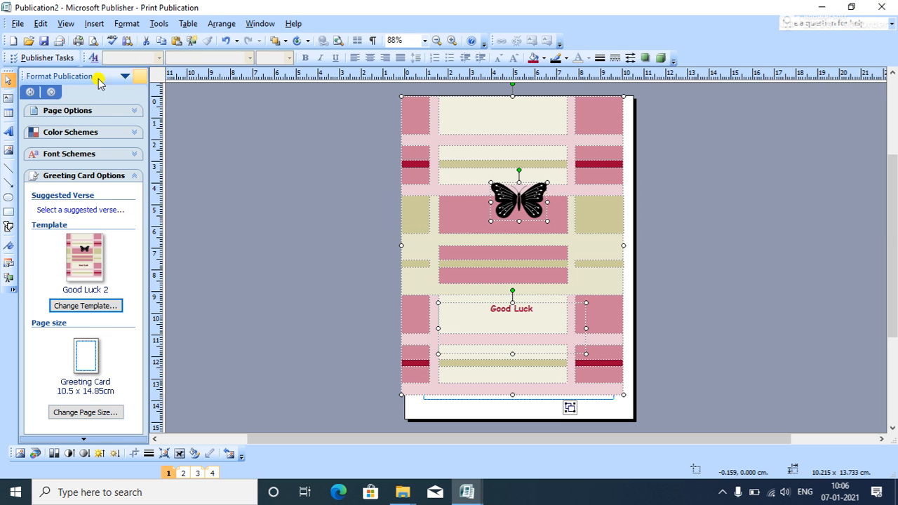
# Create a new publication from the Wedding 3 template among the Congratulations greeting cards, keeping the Cranberry color scheme.
pyautogui.click(18, 24)
pyautogui.click(29, 36)
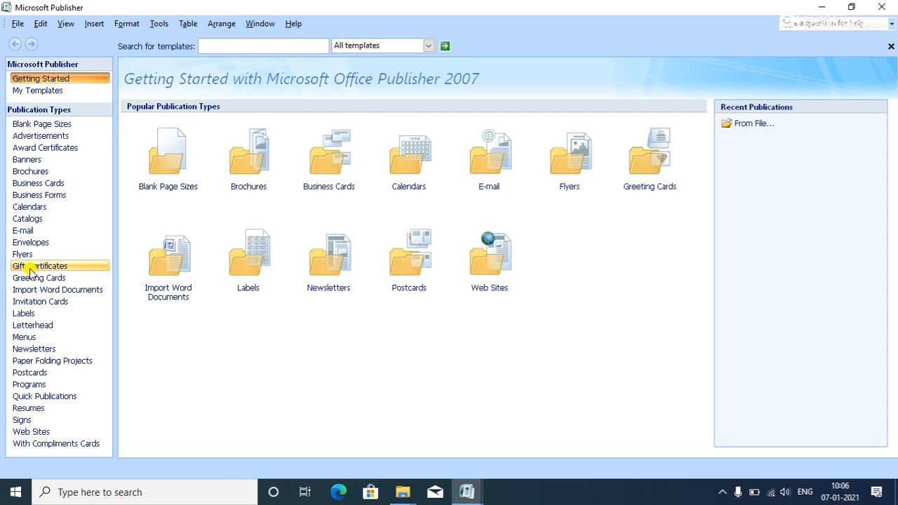
pyautogui.click(47, 280)
pyautogui.click(284, 110)
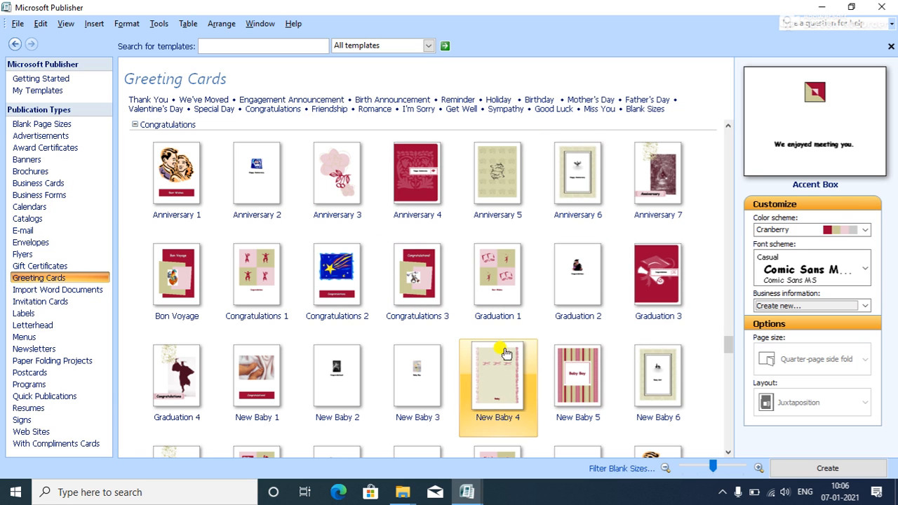
pyautogui.scroll(-1, 314, 389)
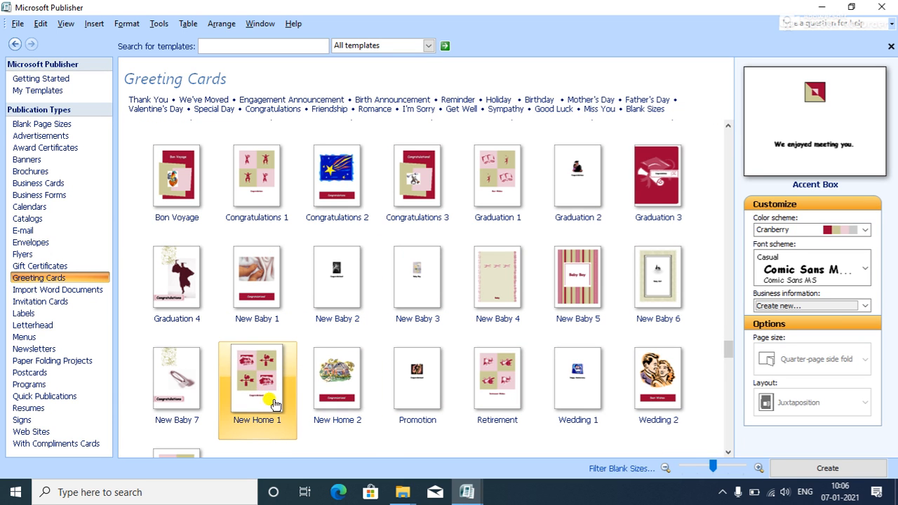
pyautogui.scroll(-2, 294, 386)
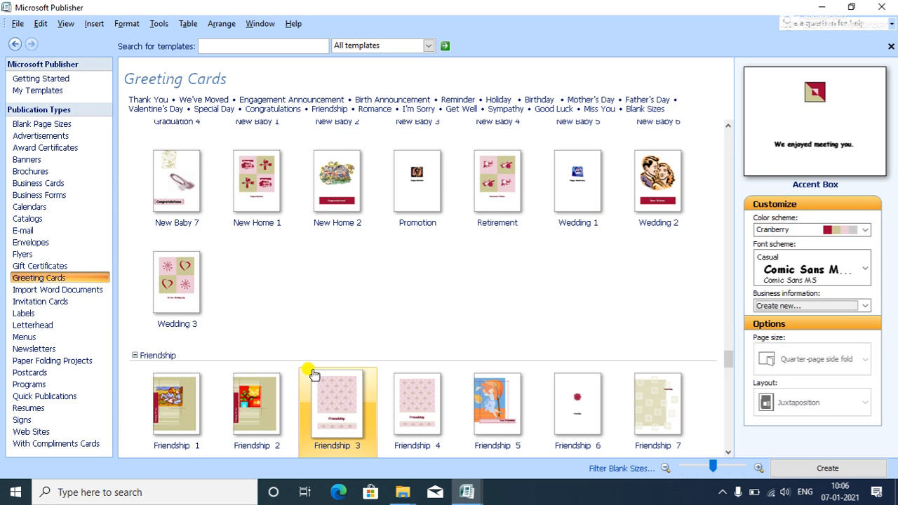
pyautogui.click(184, 299)
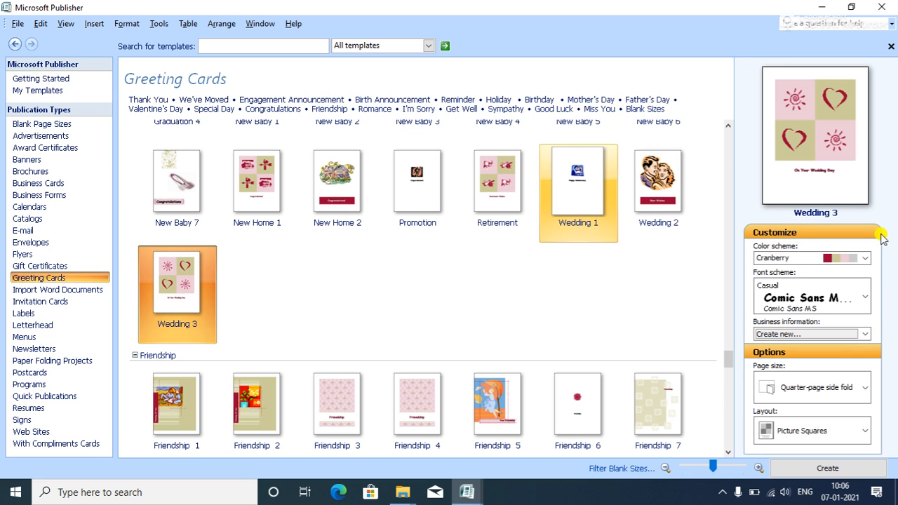
pyautogui.click(864, 258)
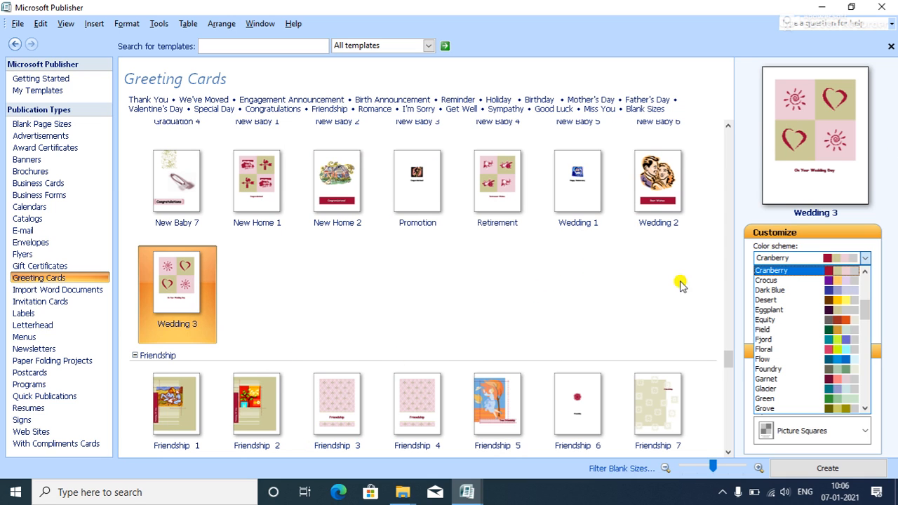
pyautogui.click(160, 291)
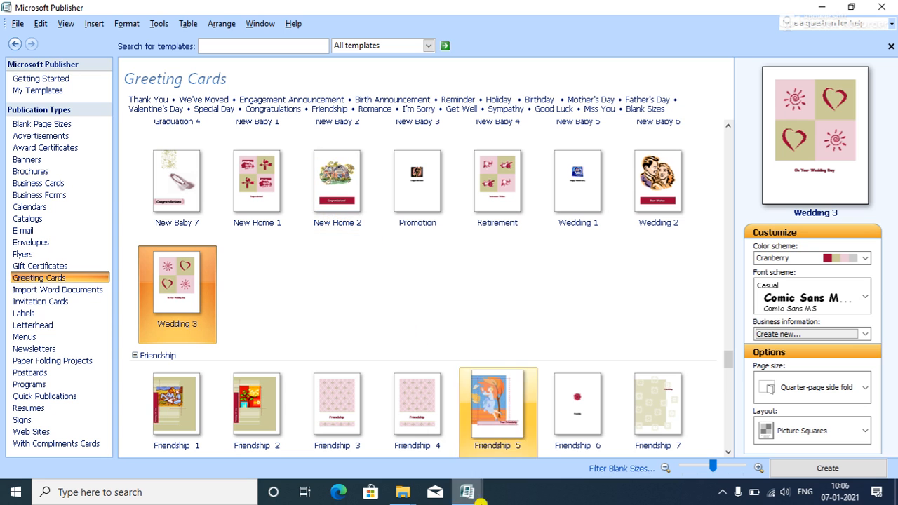
pyautogui.doubleClick(195, 293)
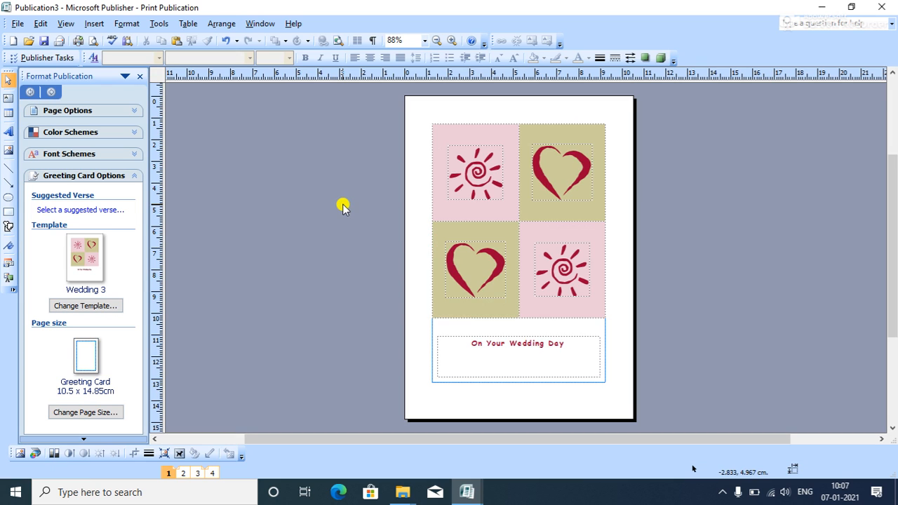
# Copy all the cover objects of the Wedding 3 card and paste them onto page 3 of Publication1.
pyautogui.click(470, 186)
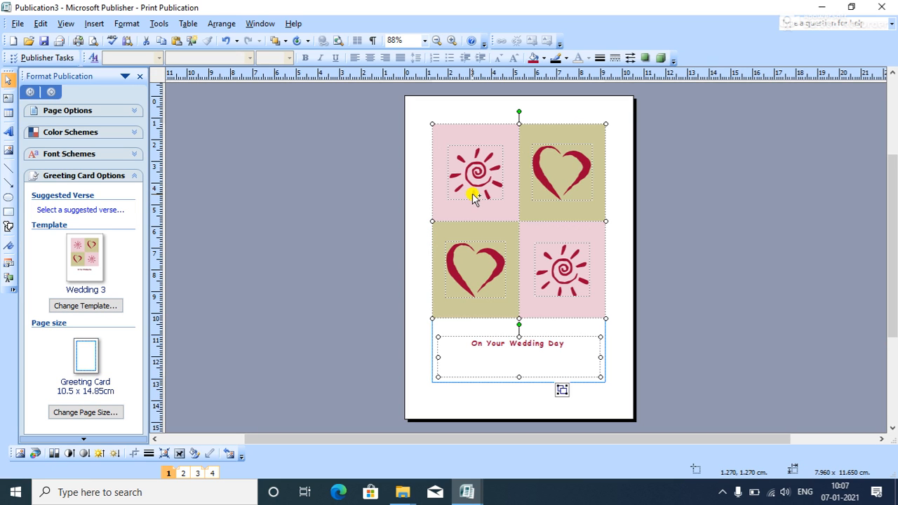
pyautogui.click(467, 491)
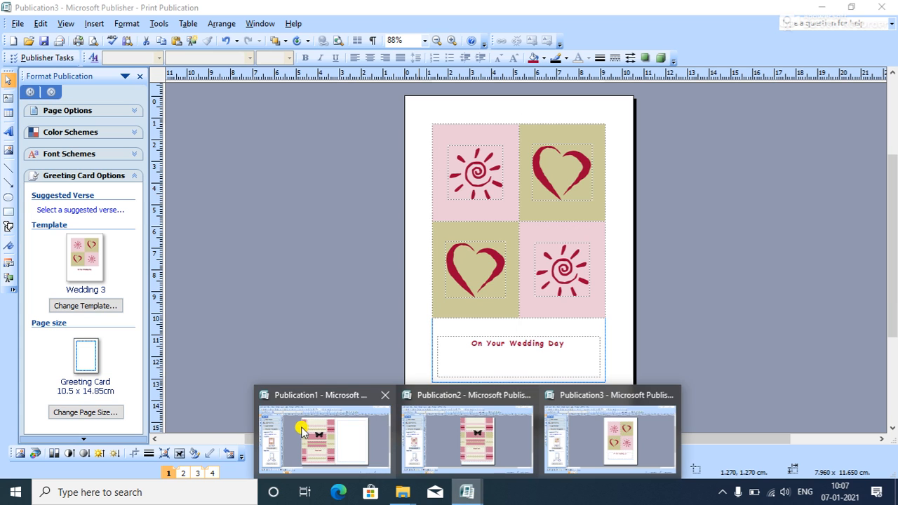
pyautogui.click(300, 432)
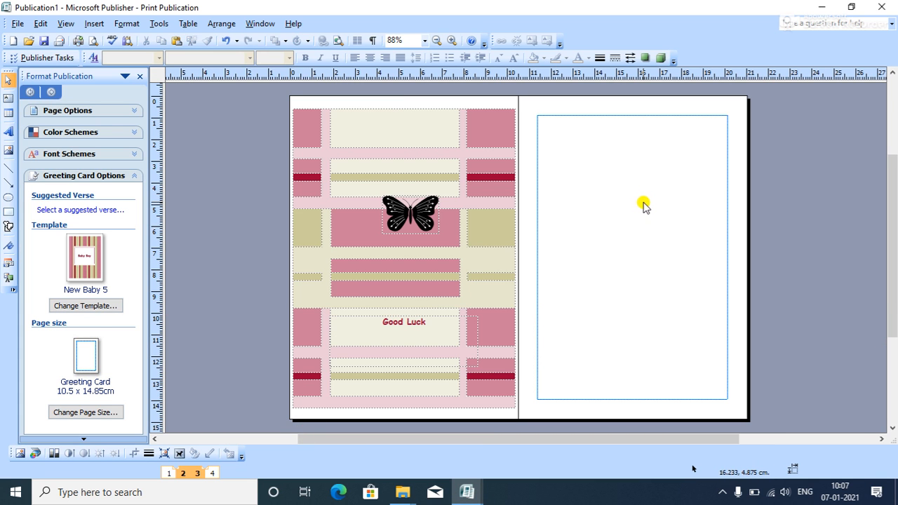
pyautogui.hotkey('ctrl', 'v')
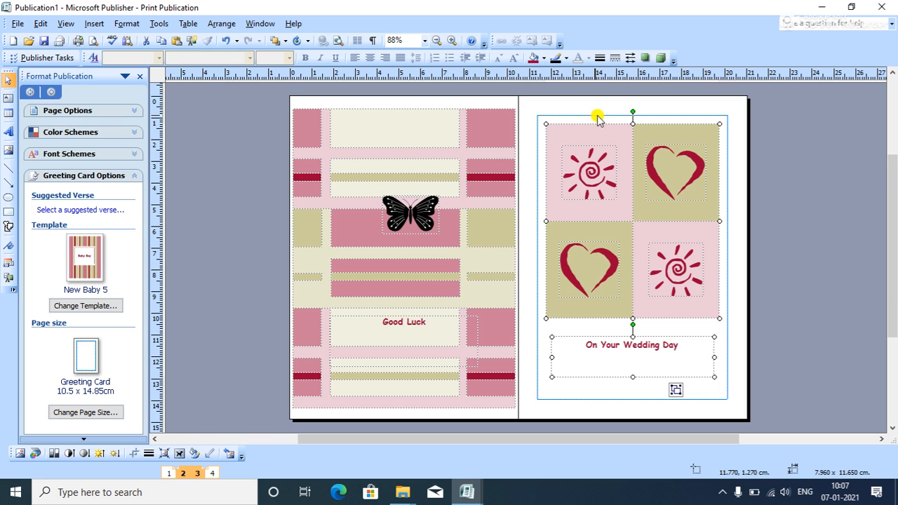
# Enlarge the pasted wedding artwork on page 3 to about 8.7 x 12.2 cm, filling the width between the margin guides.
pyautogui.moveTo(545, 124); pyautogui.dragTo(537, 116)
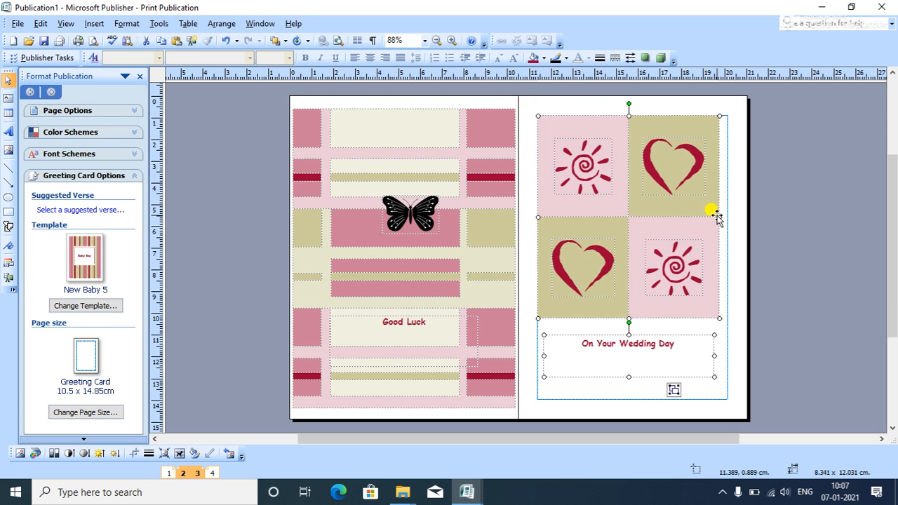
pyautogui.moveTo(719, 217); pyautogui.dragTo(727, 217)
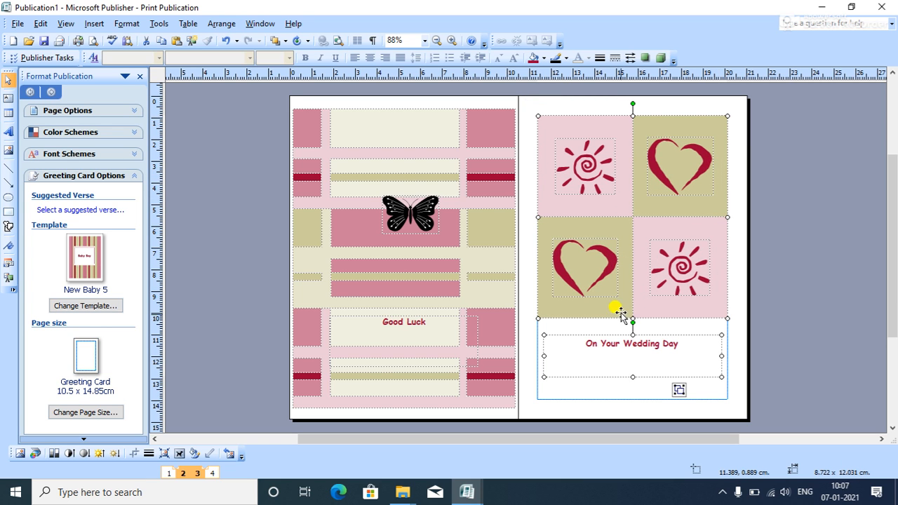
pyautogui.moveTo(632, 321); pyautogui.dragTo(632, 330)
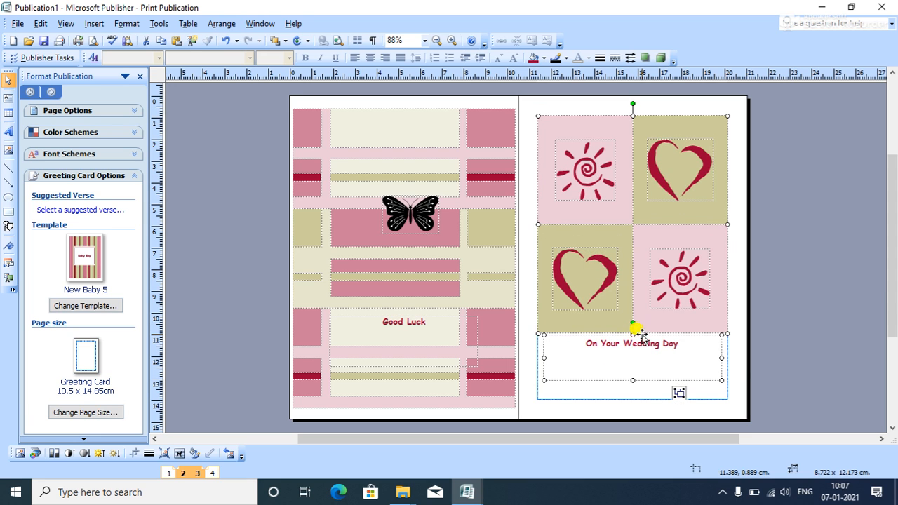
pyautogui.click(733, 350)
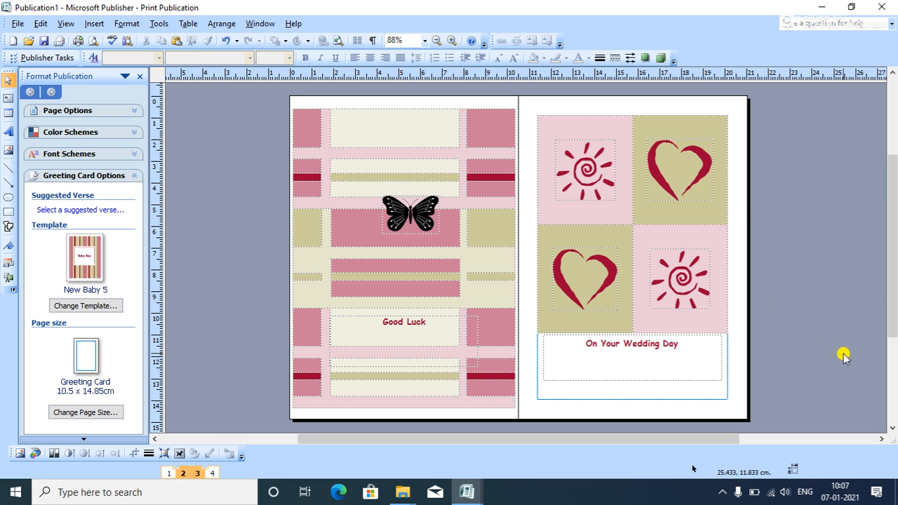
# Copy the butterfly picture from page 2 to page 4 and tilt it at the upper-left corner of the Baby Boy frame.
pyautogui.click(409, 214)
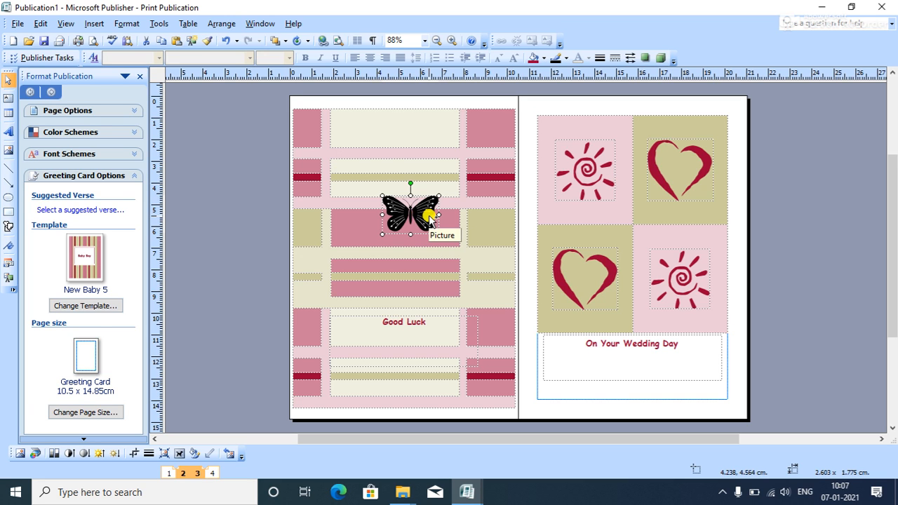
pyautogui.click(212, 473)
pyautogui.hotkey('ctrl', 'v')
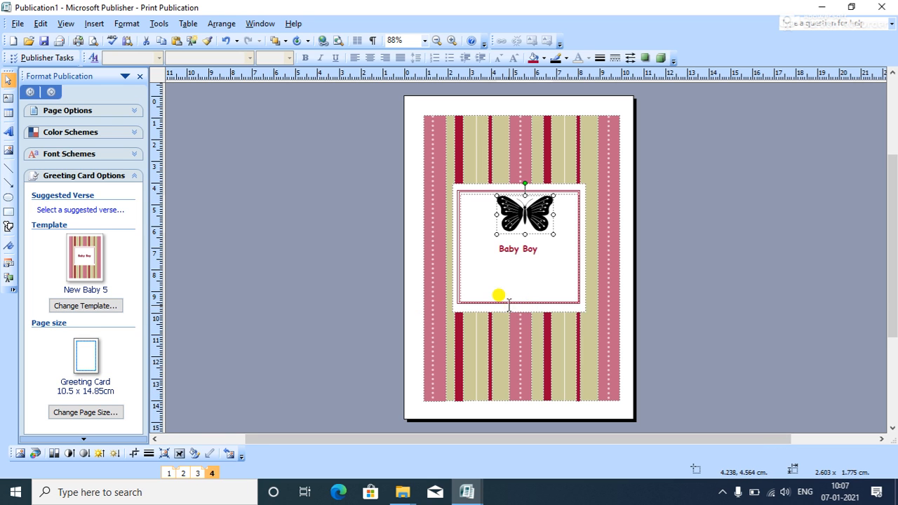
pyautogui.moveTo(516, 221); pyautogui.dragTo(486, 223)
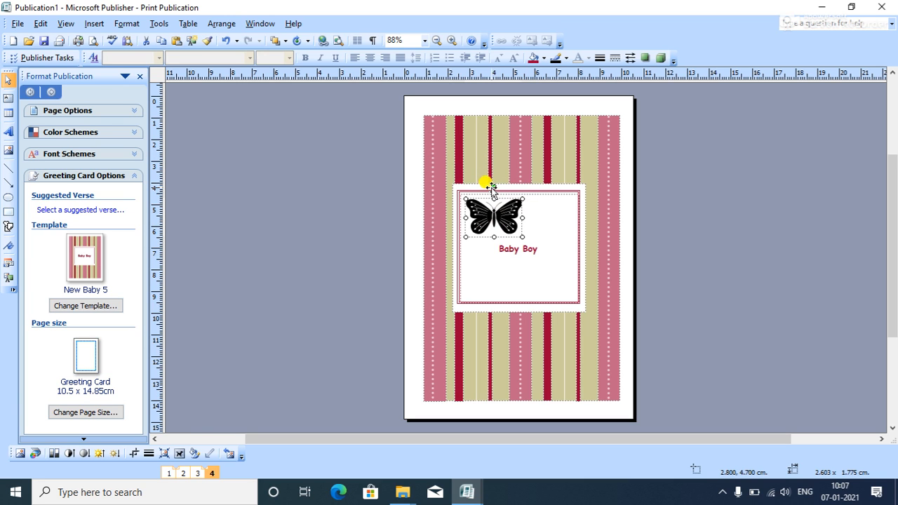
pyautogui.moveTo(486, 184); pyautogui.dragTo(482, 207)
pyautogui.click(777, 238)
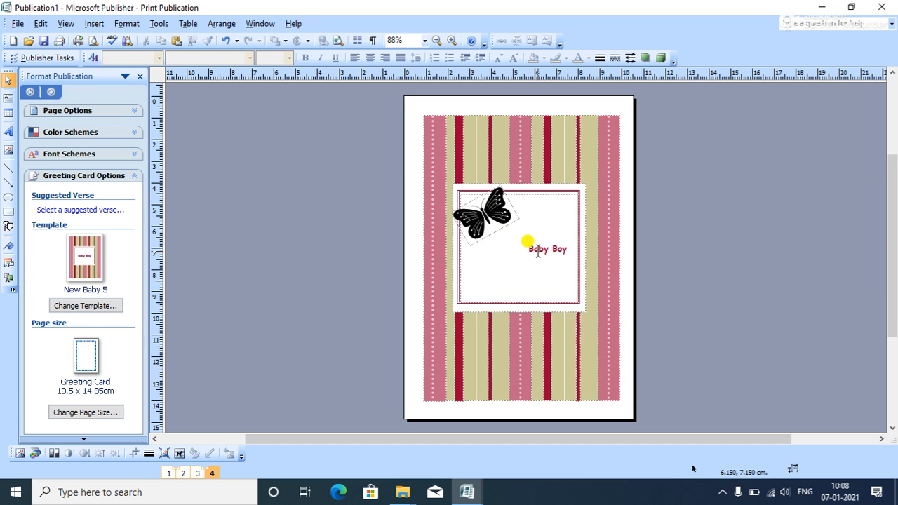
# Shrink the butterfly to about 2.0 x 1.3 cm and place a copy in the Baby Boy frame's lower-right corner at about 5.8, 7.4 cm.
pyautogui.click(496, 221)
pyautogui.moveTo(519, 218)
pyautogui.mouseDown()
pyautogui.moveTo(503, 203)
pyautogui.moveTo(506, 210)
pyautogui.mouseUp()
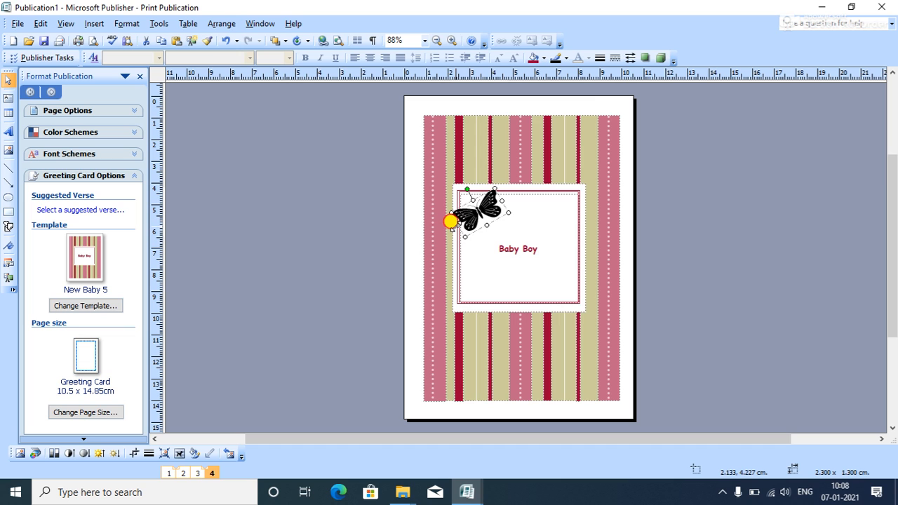
pyautogui.doubleClick(457, 217)
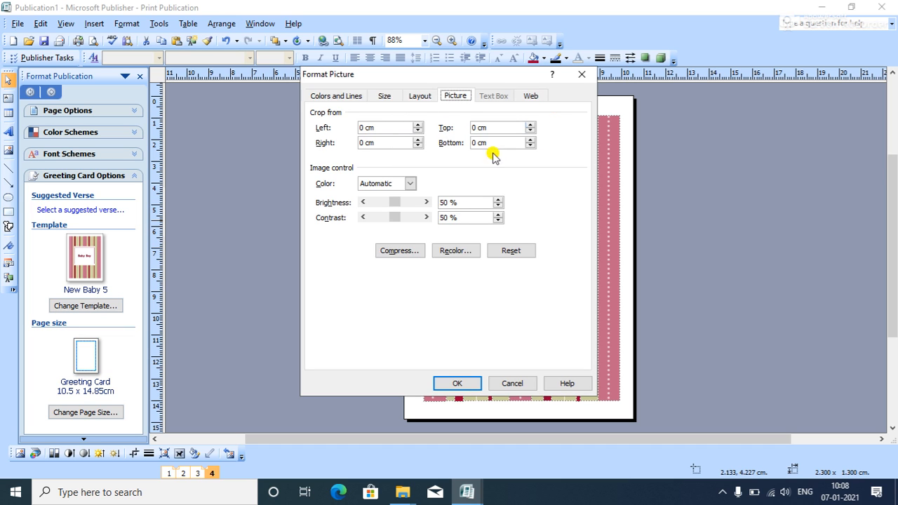
pyautogui.click(581, 74)
pyautogui.moveTo(454, 221); pyautogui.dragTo(482, 222)
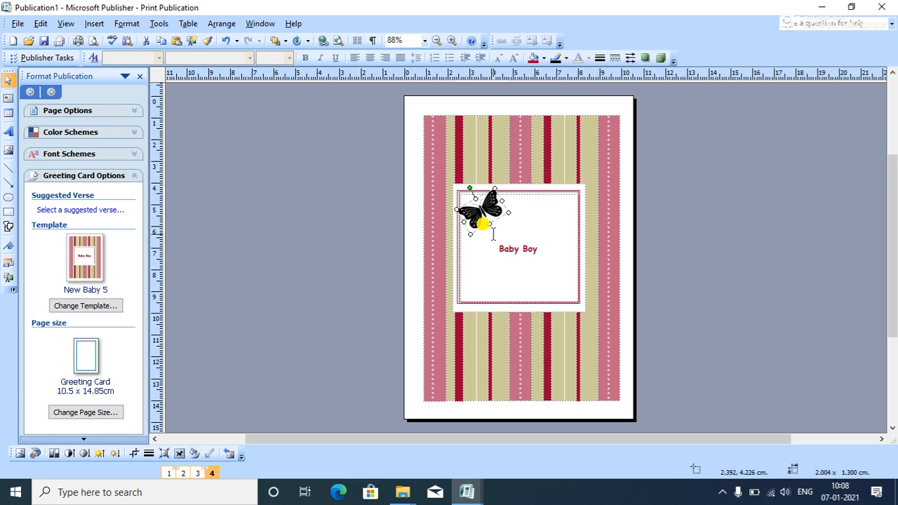
pyautogui.click(661, 278)
pyautogui.moveTo(501, 216); pyautogui.dragTo(537, 286)
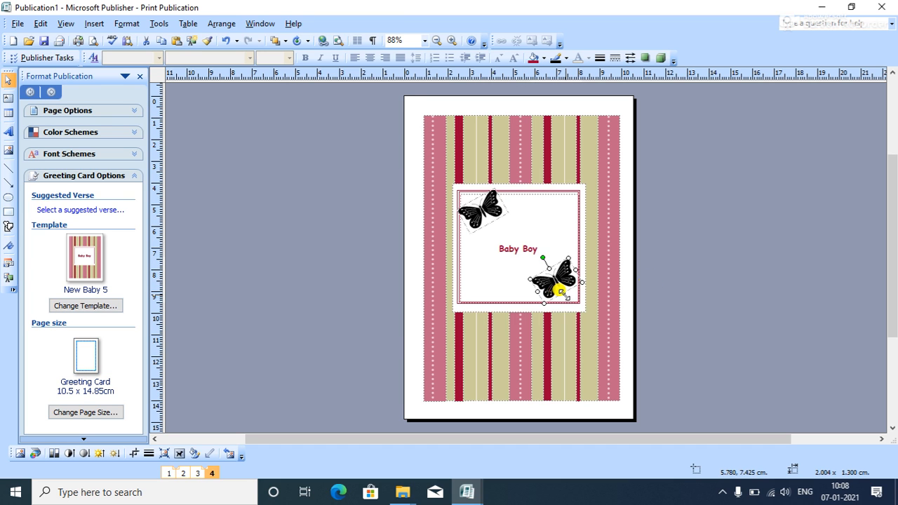
pyautogui.click(651, 265)
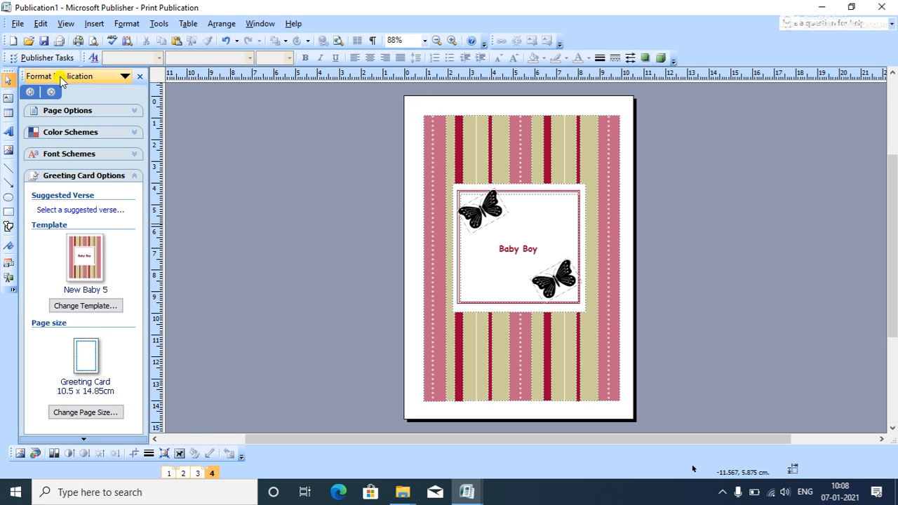
# Search the clip art for flowers and insert the white roses picture on page 4.
pyautogui.click(125, 76)
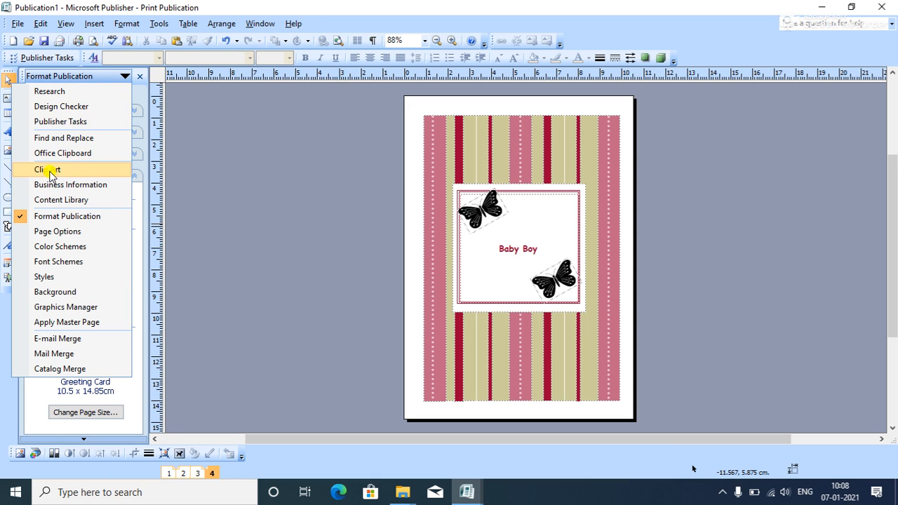
pyautogui.click(52, 173)
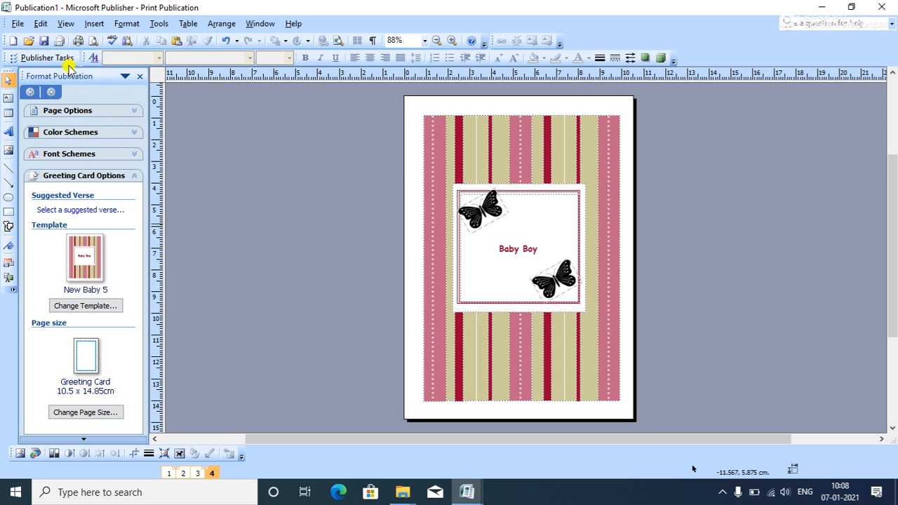
pyautogui.click(51, 92)
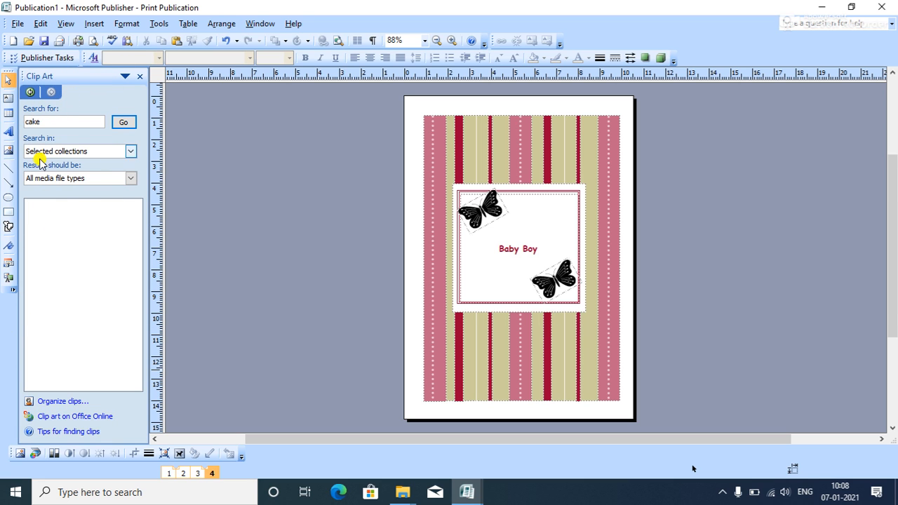
pyautogui.click(75, 122)
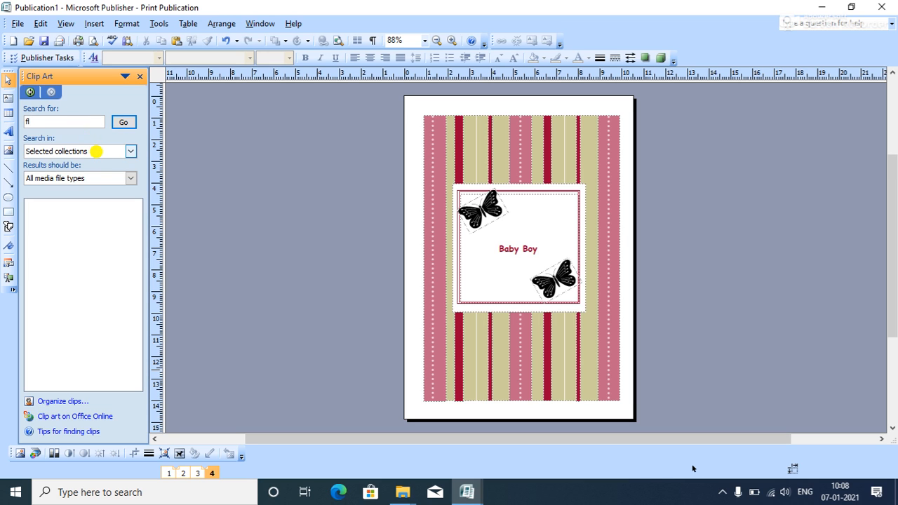
pyautogui.press('Return')
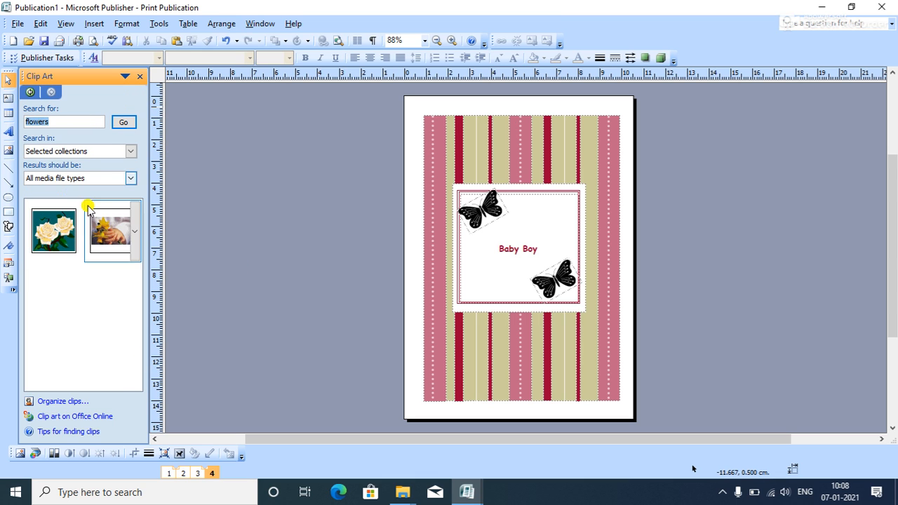
pyautogui.click(53, 234)
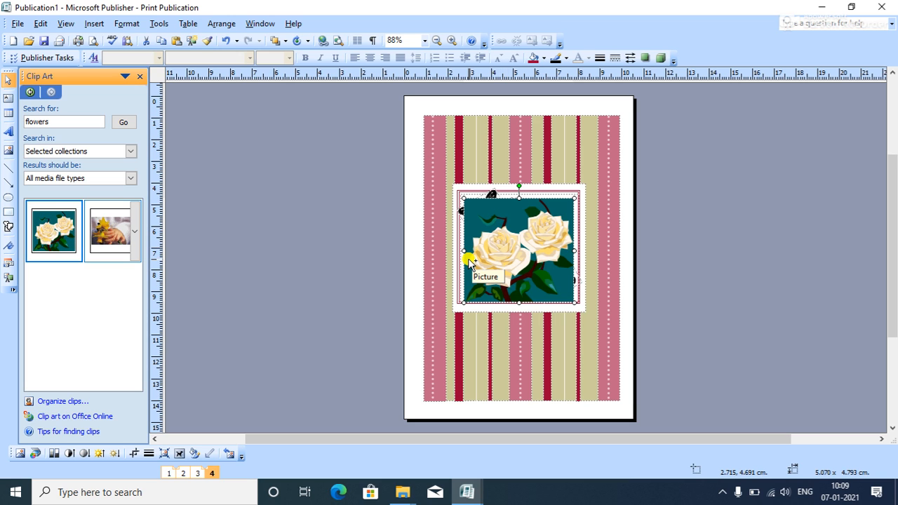
# Cut the white roses picture from page 4 and paste it onto page 1.
pyautogui.rightClick(526, 229)
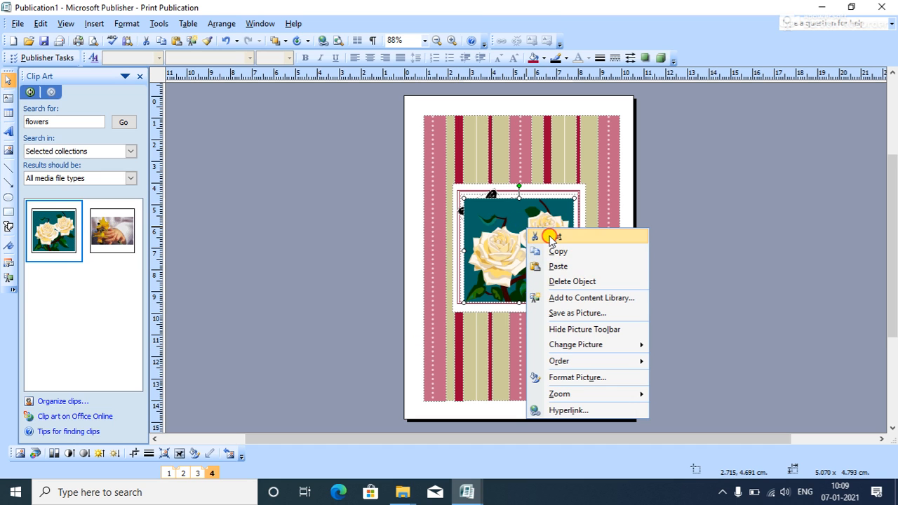
pyautogui.click(554, 237)
pyautogui.click(172, 474)
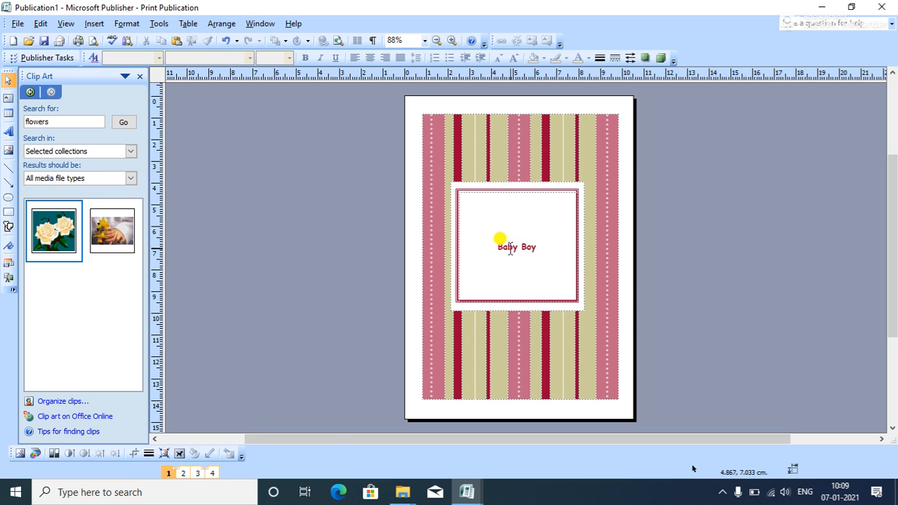
pyautogui.hotkey('ctrl', 'v')
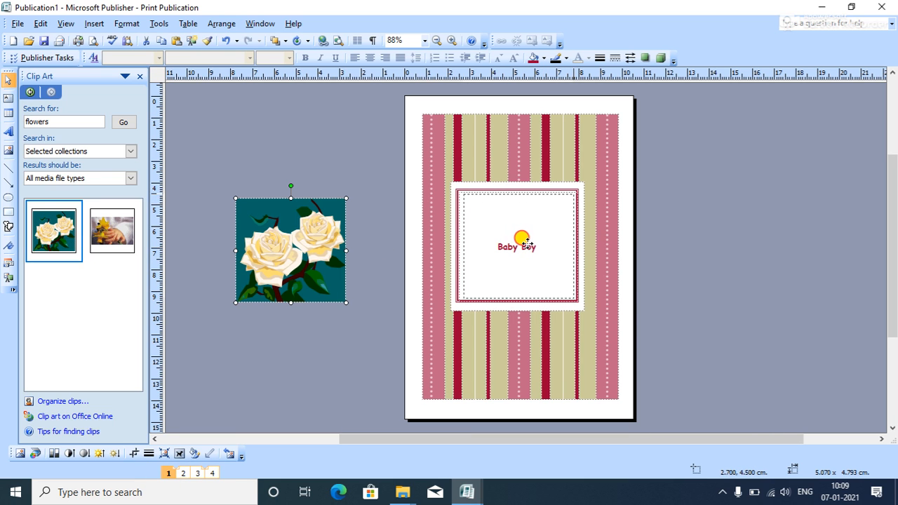
# Position the roses picture over the Baby Boy frame on page 1 and stretch it to about 5.3 x 4.9 cm to fill the frame.
pyautogui.click(519, 242)
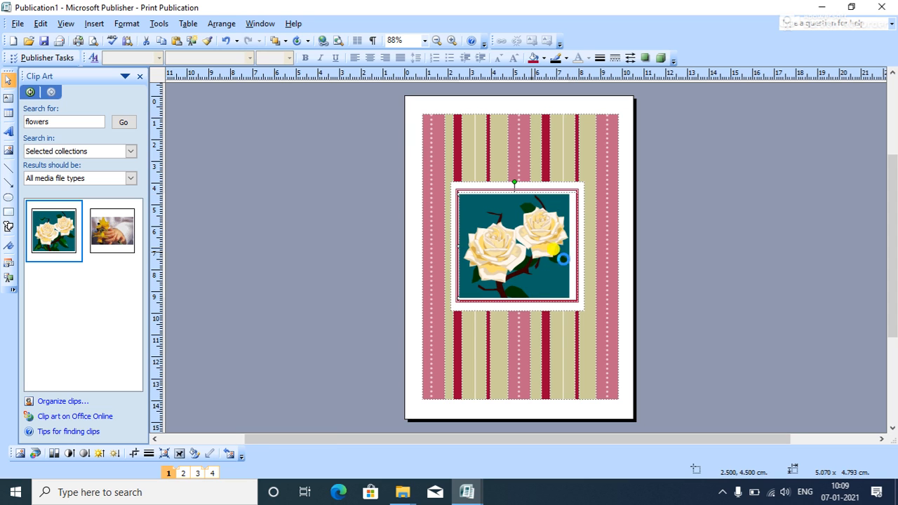
pyautogui.moveTo(568, 246); pyautogui.dragTo(575, 249)
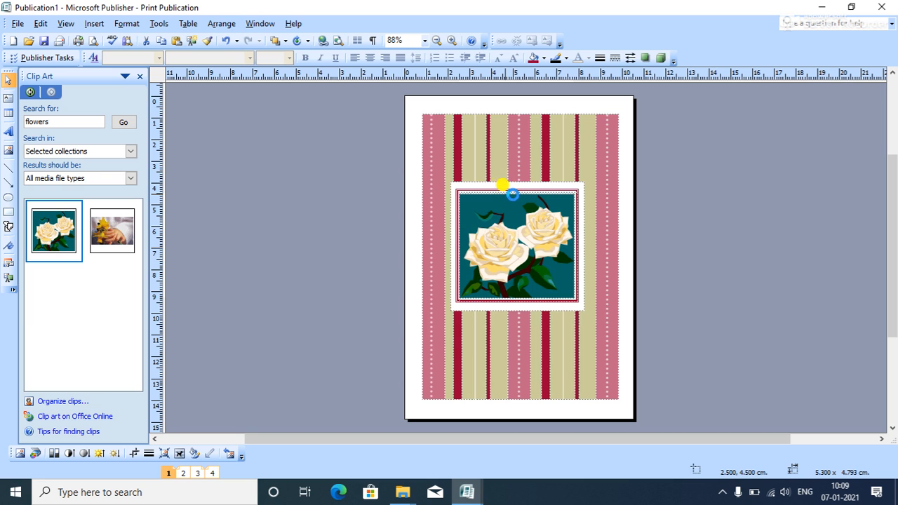
pyautogui.moveTo(516, 193); pyautogui.dragTo(516, 190)
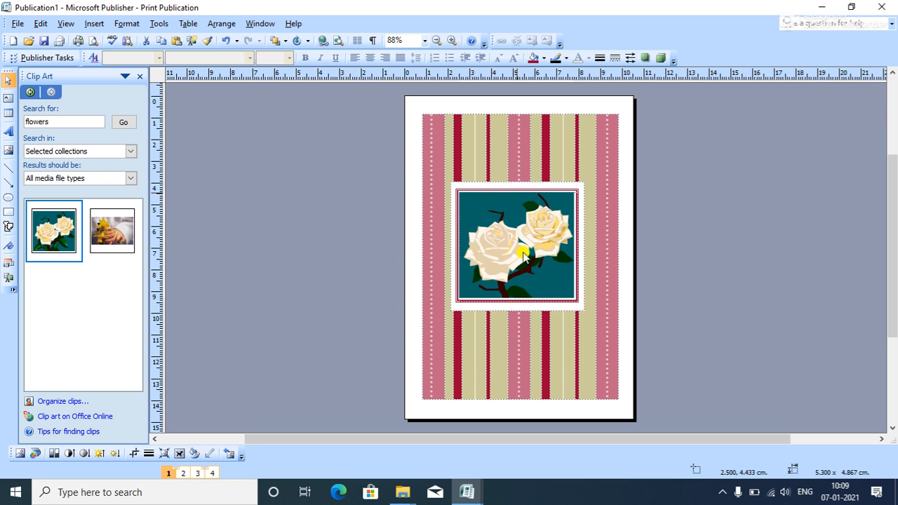
# Try to send the roses picture to the back so the Baby Boy text shows over it.
pyautogui.rightClick(524, 236)
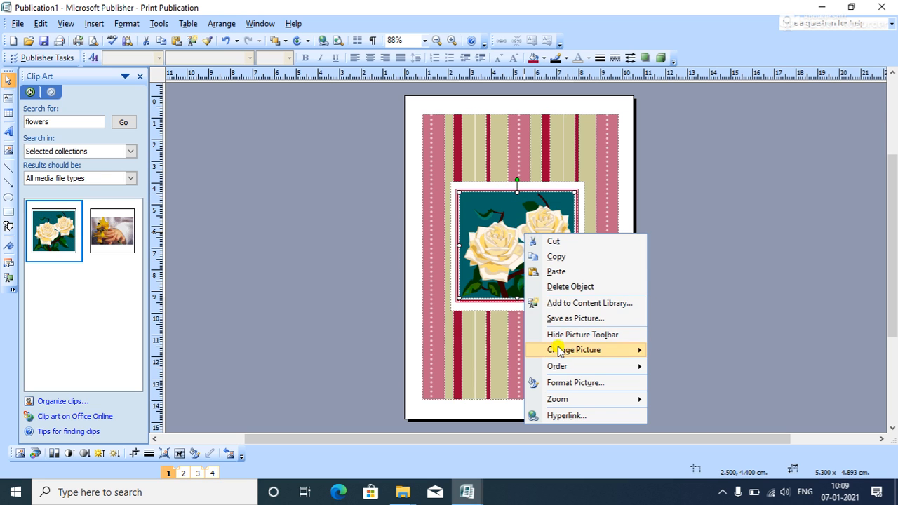
pyautogui.moveTo(554, 349)
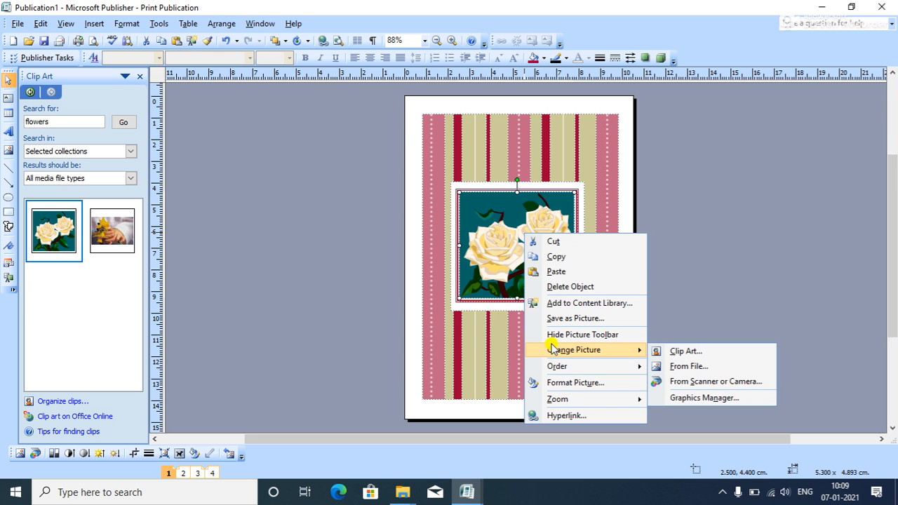
pyautogui.moveTo(623, 368)
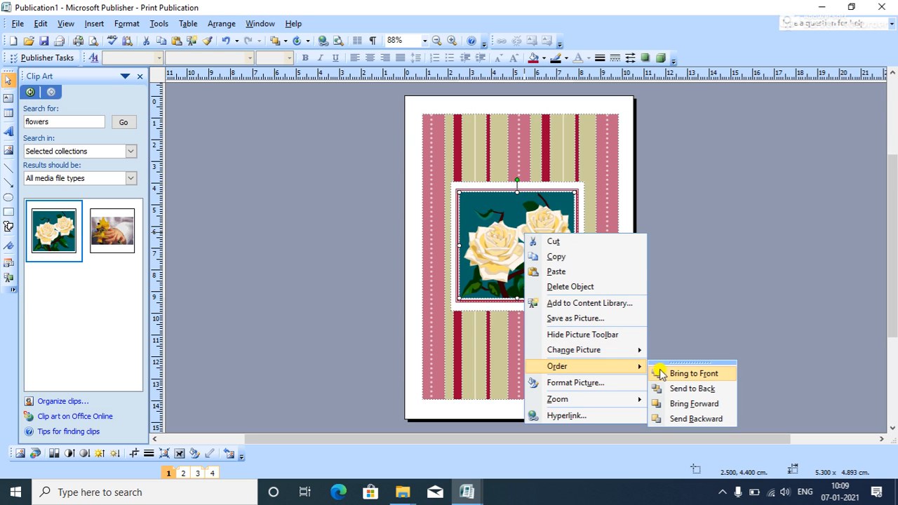
pyautogui.click(705, 391)
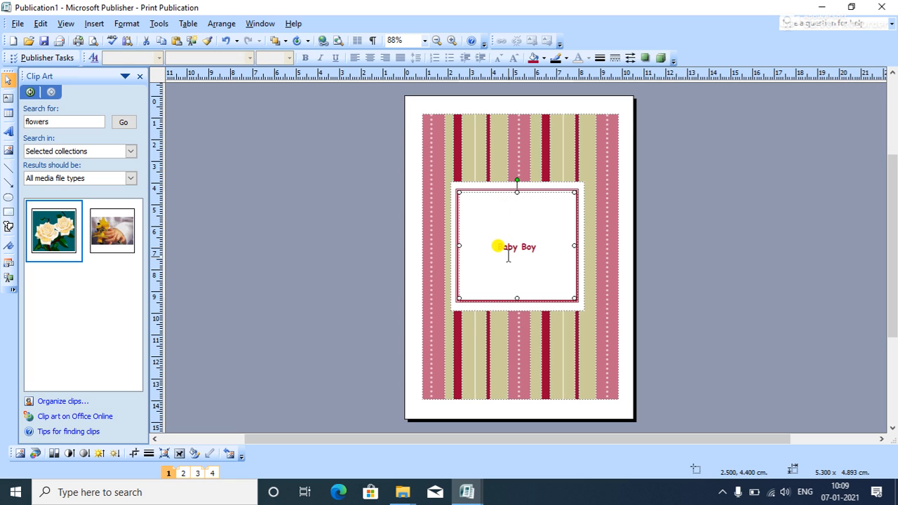
pyautogui.tripleClick(509, 254)
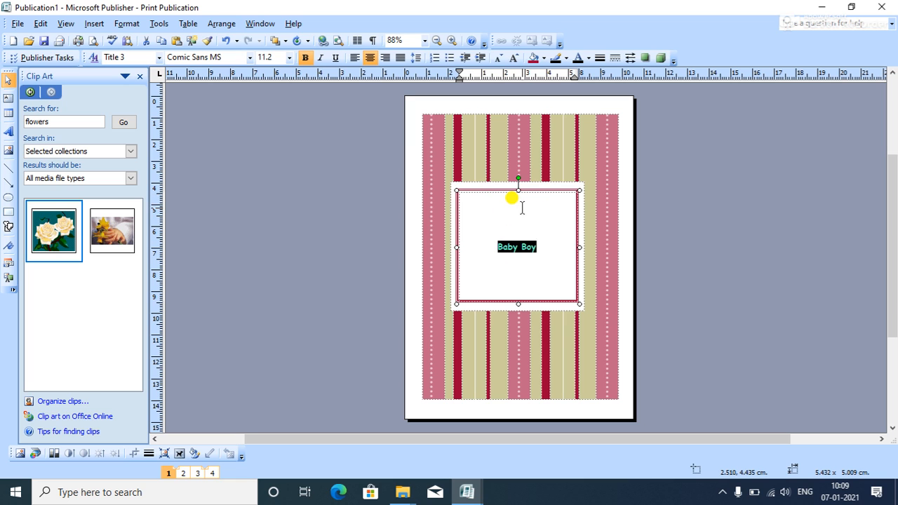
pyautogui.click(525, 206)
pyautogui.click(516, 195)
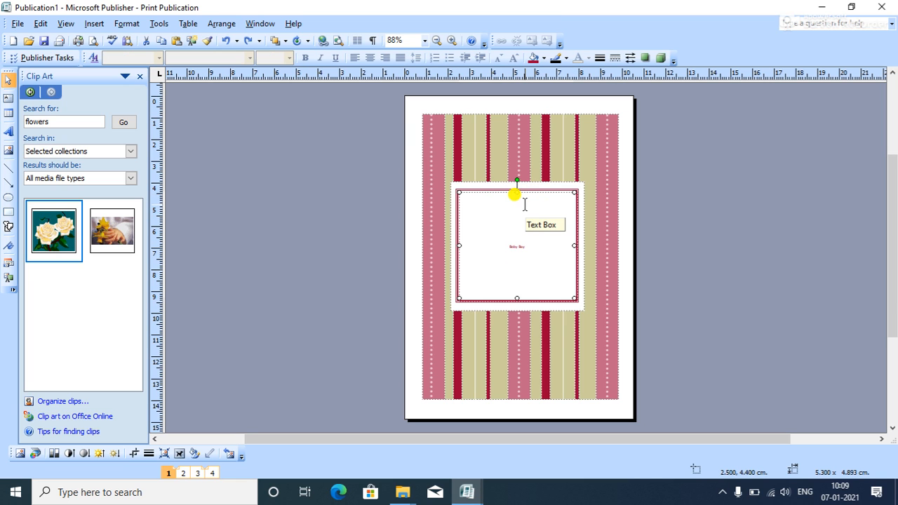
pyautogui.hotkey('ctrl', 'v')
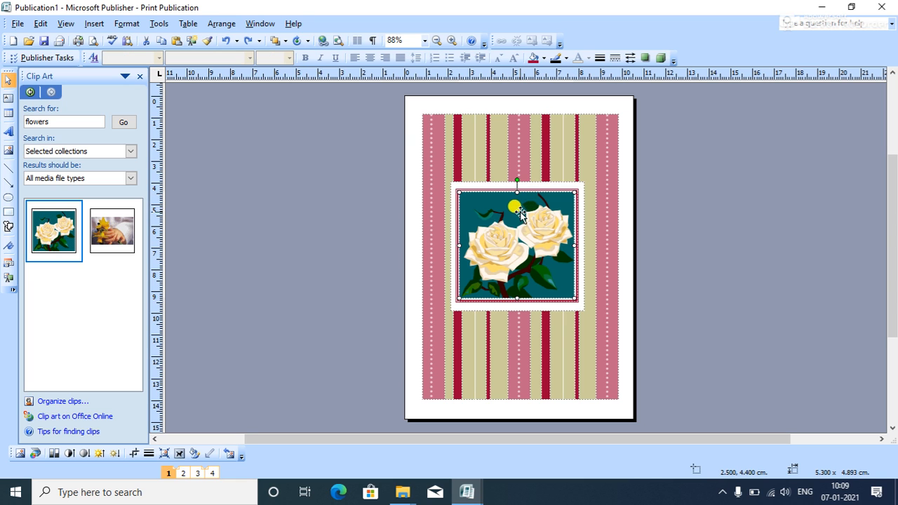
# Shrink the roses picture to about 2.2 x 2.0 cm and place it above the Baby Boy text at about 3.9, 4.4 cm.
pyautogui.moveTo(506, 212); pyautogui.dragTo(506, 337)
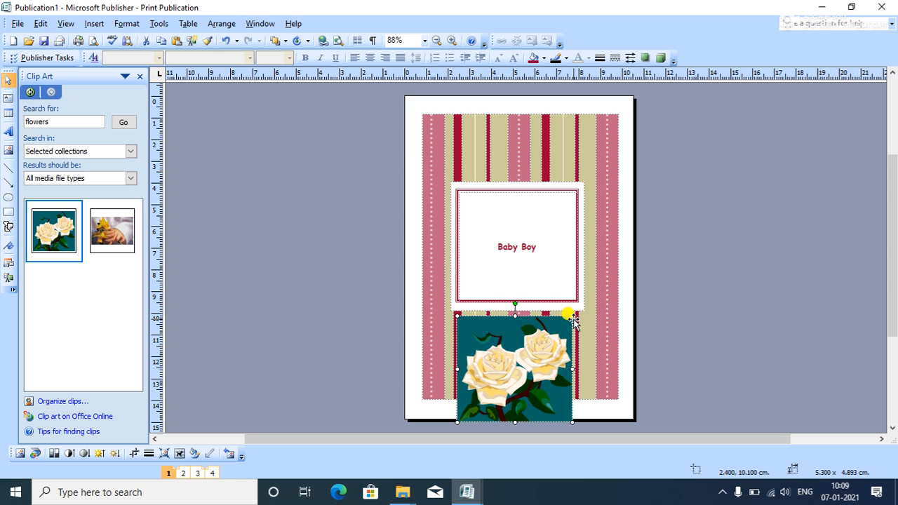
pyautogui.moveTo(567, 311); pyautogui.dragTo(520, 364)
pyautogui.moveTo(495, 392); pyautogui.dragTo(504, 212)
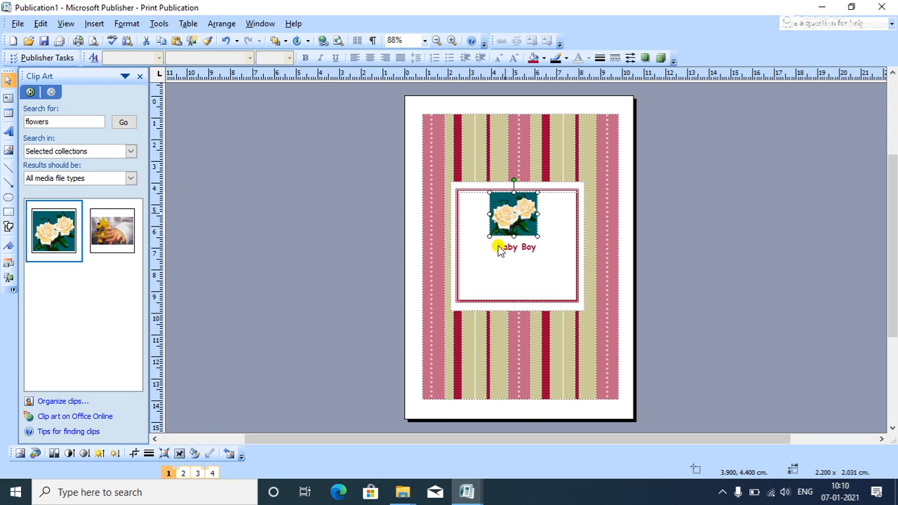
# Add a blank line above the Baby Boy text to lower it and enlarge the roses picture to about 3.2 x 3.0 cm.
pyautogui.click(477, 241)
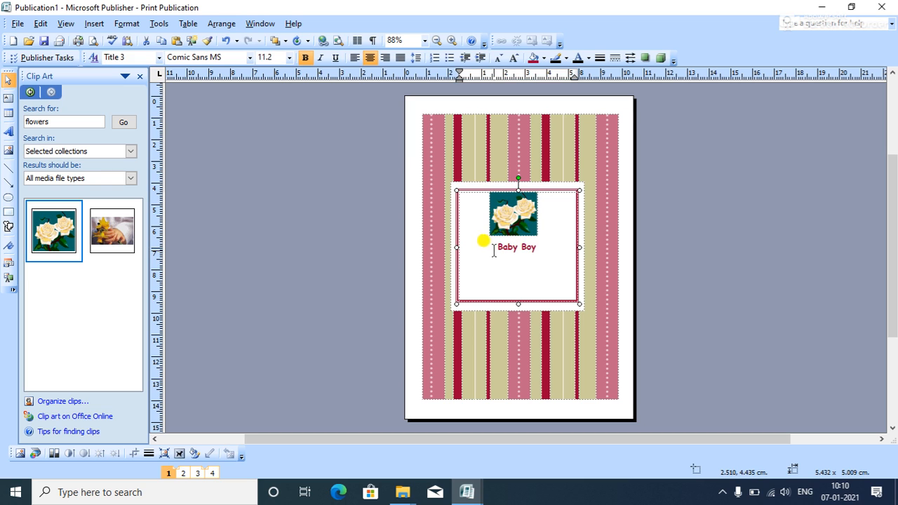
pyautogui.press('Return')
pyautogui.click(505, 223)
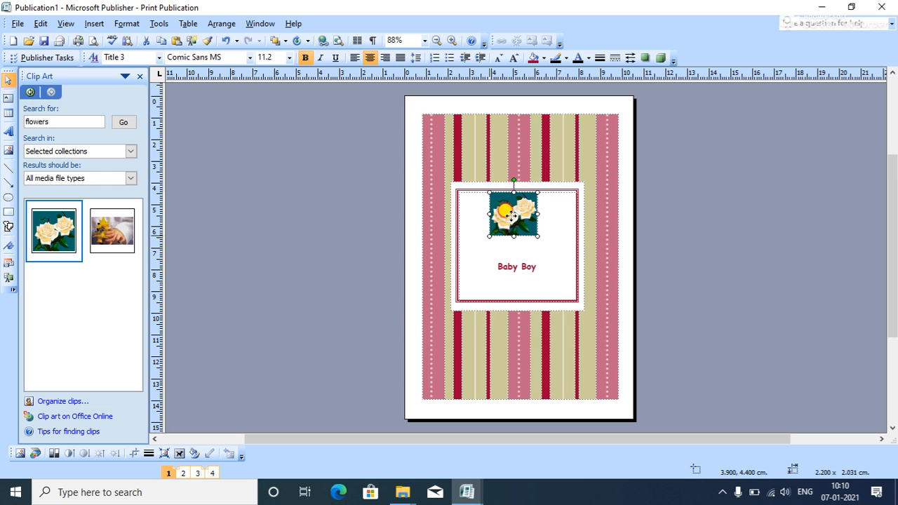
pyautogui.moveTo(491, 238)
pyautogui.mouseDown()
pyautogui.moveTo(471, 240)
pyautogui.moveTo(479, 246)
pyautogui.mouseUp()
pyautogui.moveTo(538, 245); pyautogui.dragTo(548, 250)
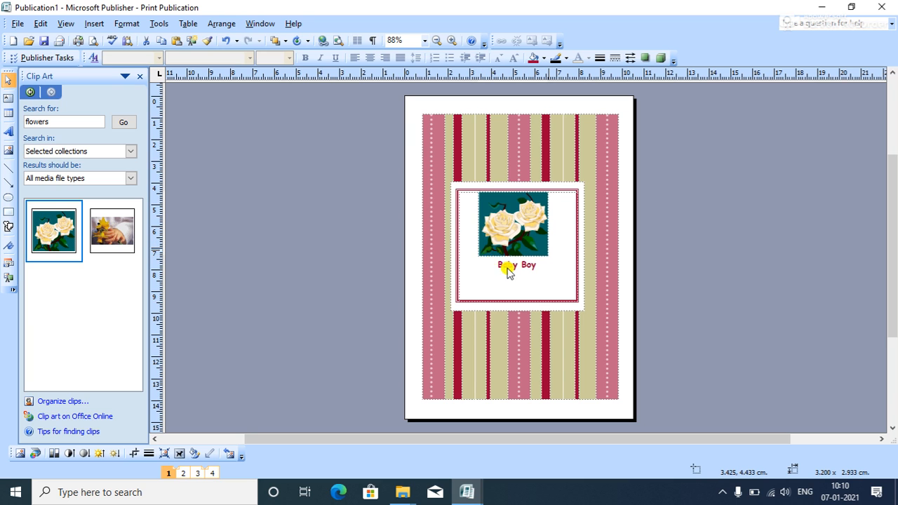
pyautogui.press('Right')
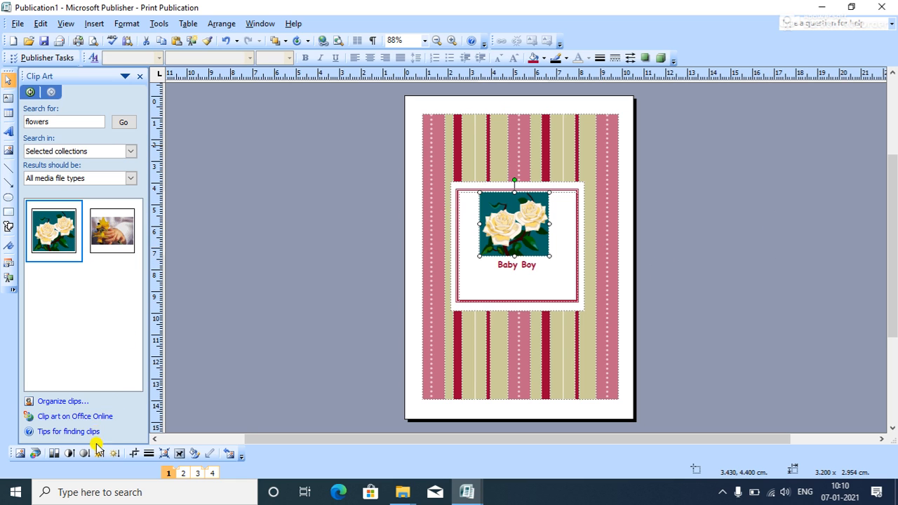
# Set the clip art search to cover all collections and review the available media types.
pyautogui.click(131, 152)
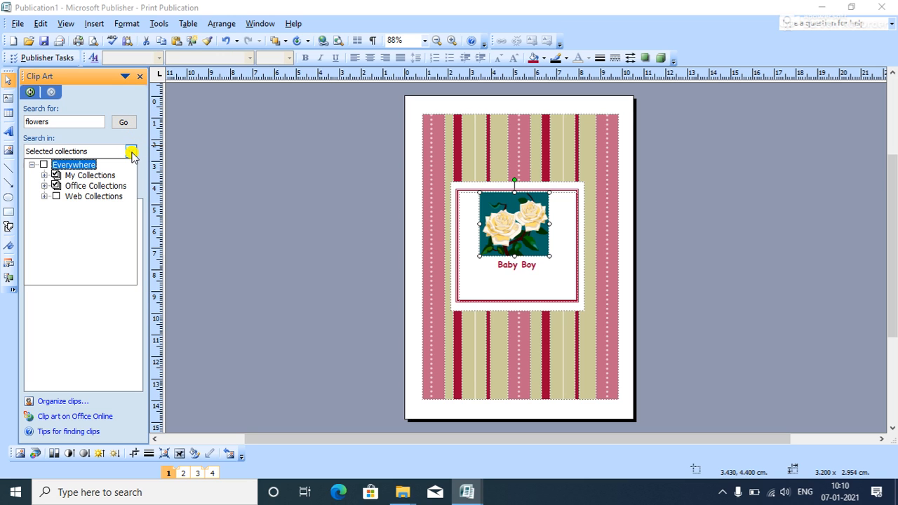
pyautogui.click(44, 164)
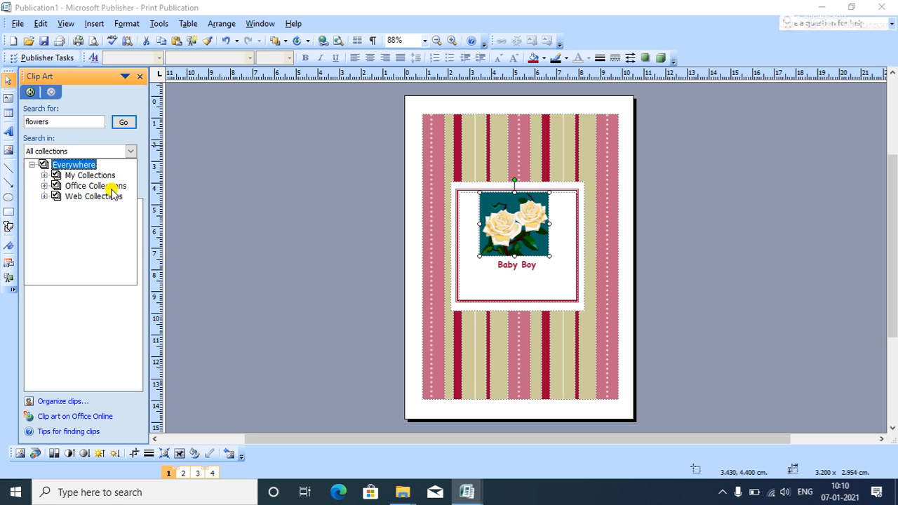
pyautogui.click(139, 177)
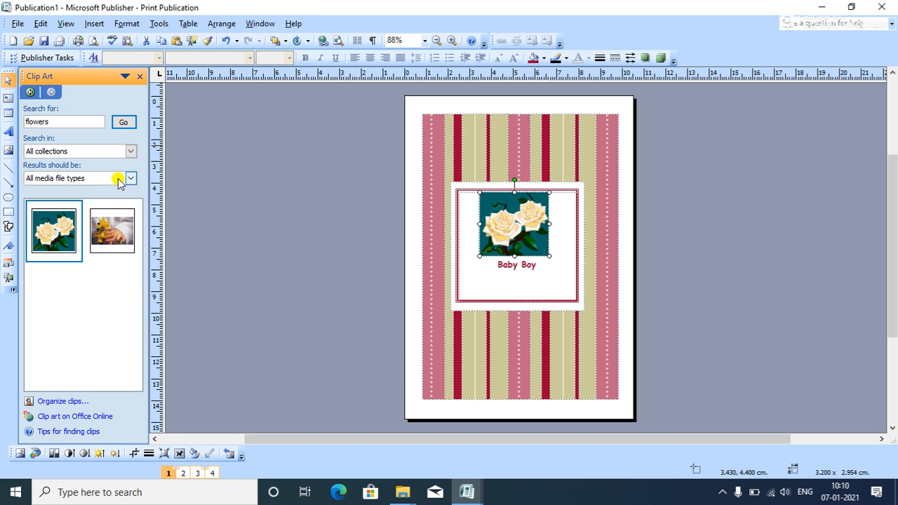
pyautogui.click(130, 178)
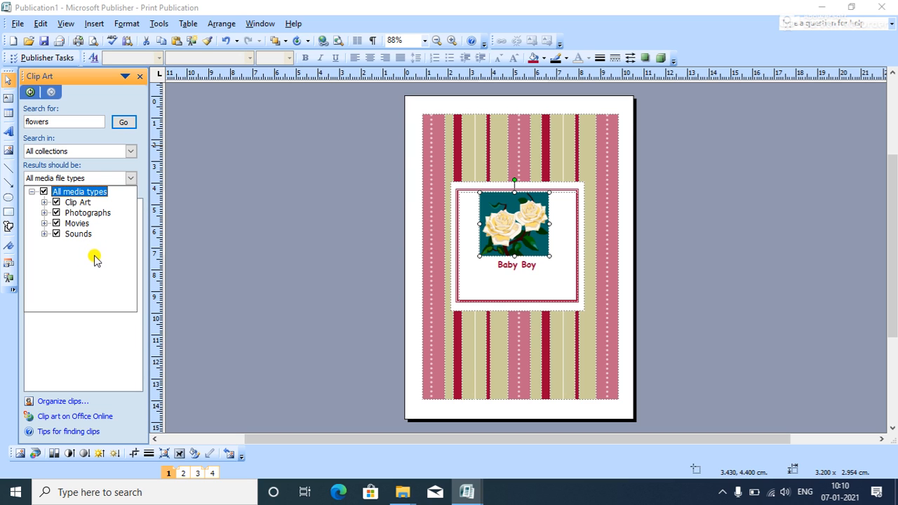
pyautogui.click(136, 168)
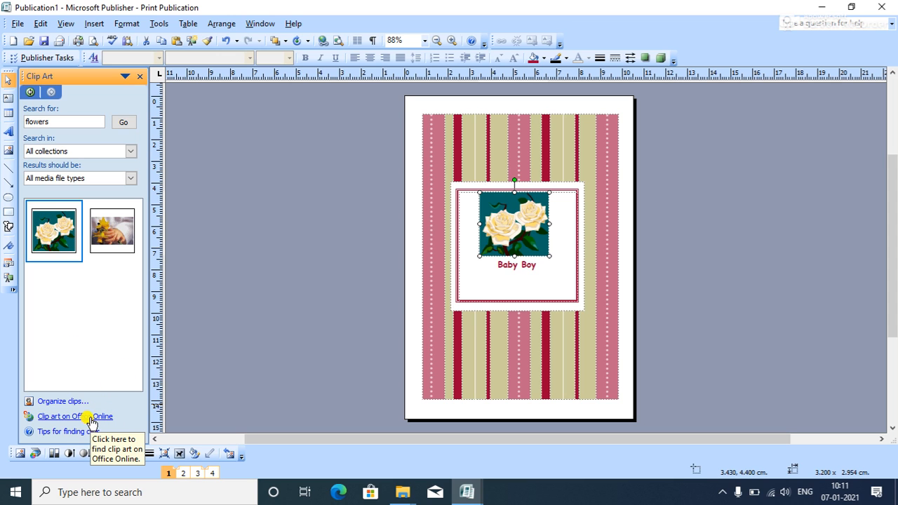
# Open Clip art on Office Online in the browser and read the guidance on getting clip art and pictures.
pyautogui.click(93, 417)
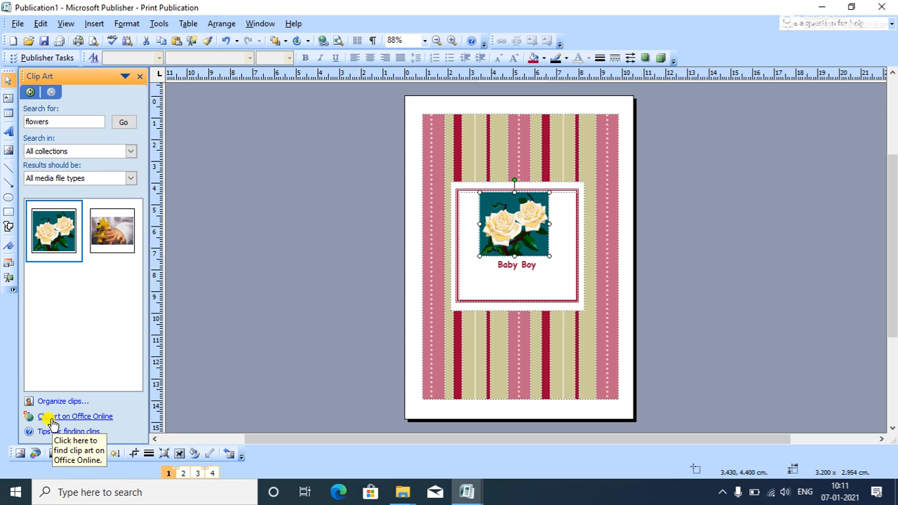
pyautogui.click(776, 493)
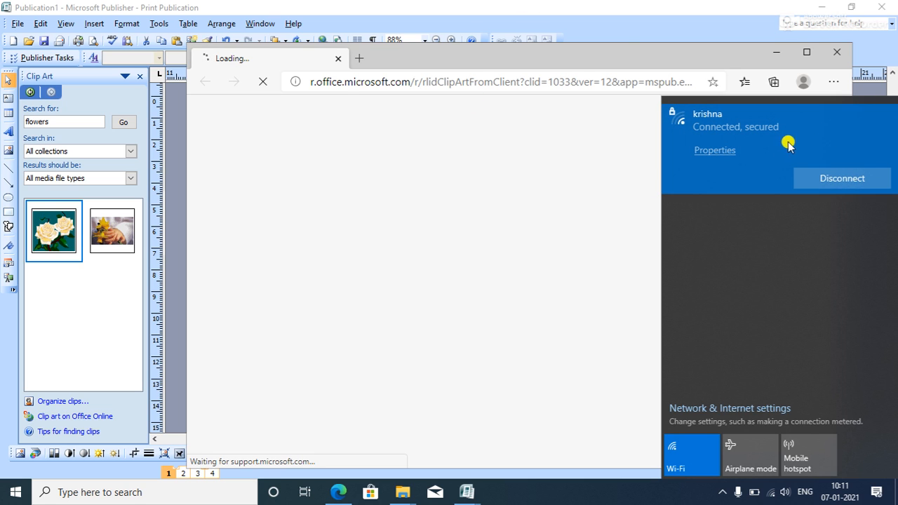
pyautogui.click(696, 55)
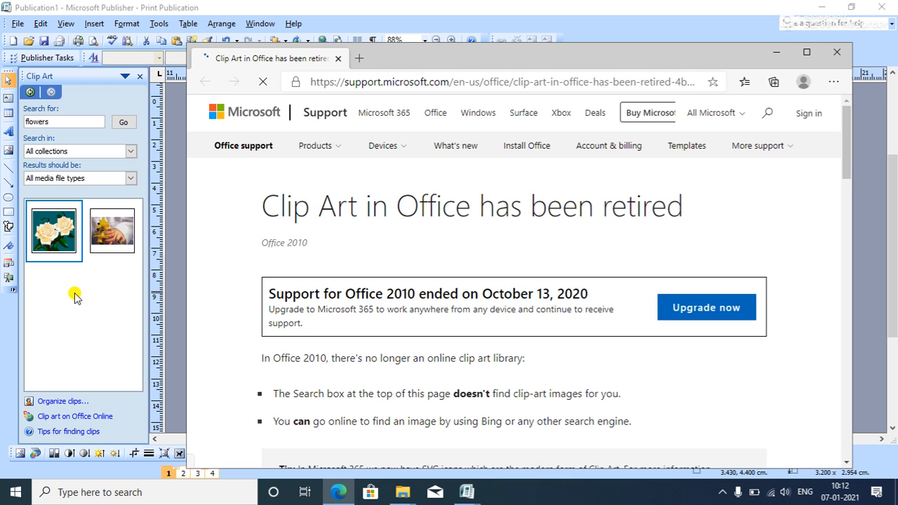
pyautogui.scroll(-3, 484, 309)
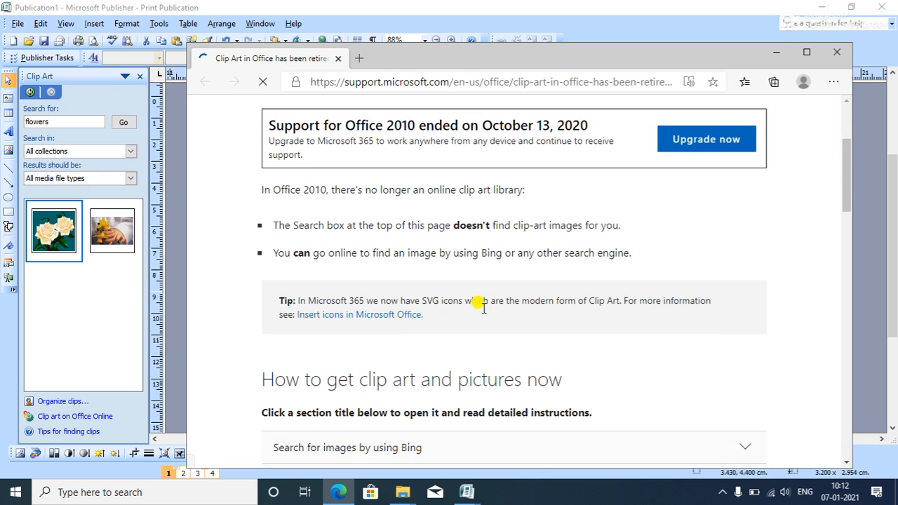
pyautogui.scroll(-2, 484, 309)
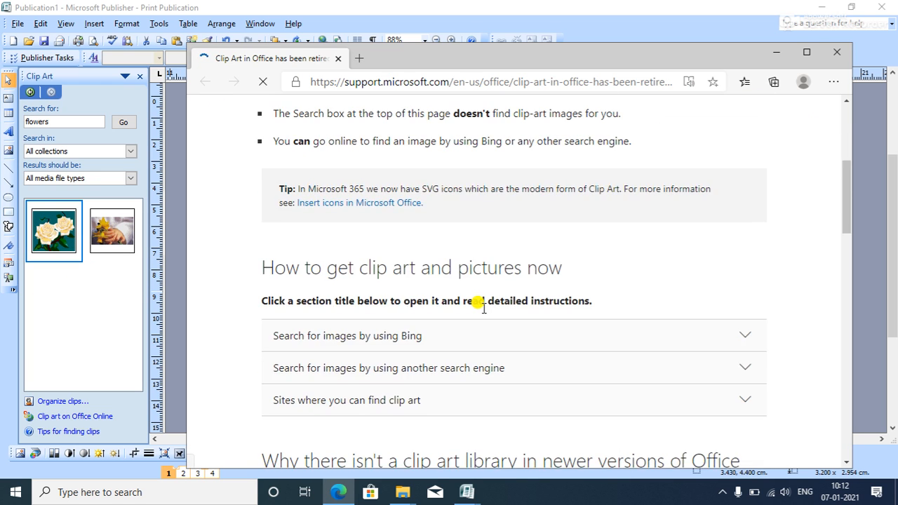
# Review the list of sites where clip art can be found and return to the card in Publisher.
pyautogui.click(362, 406)
pyautogui.scroll(-3, 400, 344)
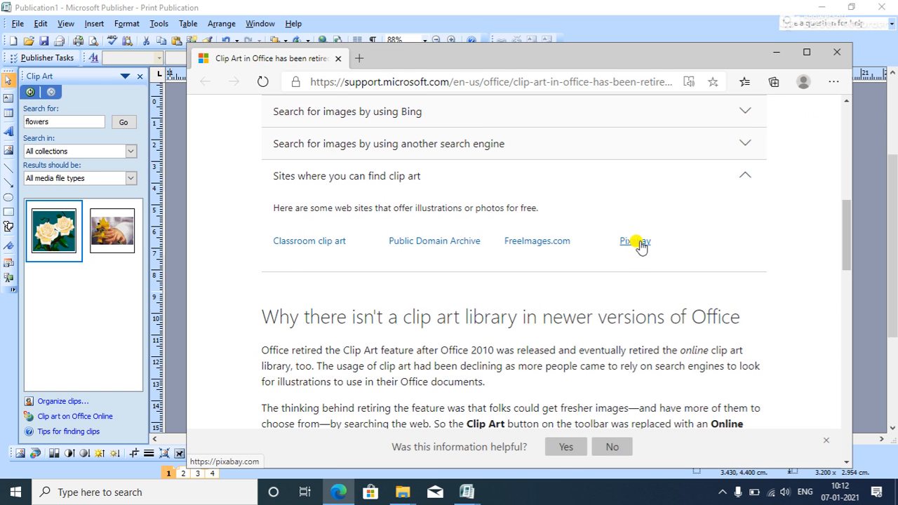
pyautogui.click(294, 249)
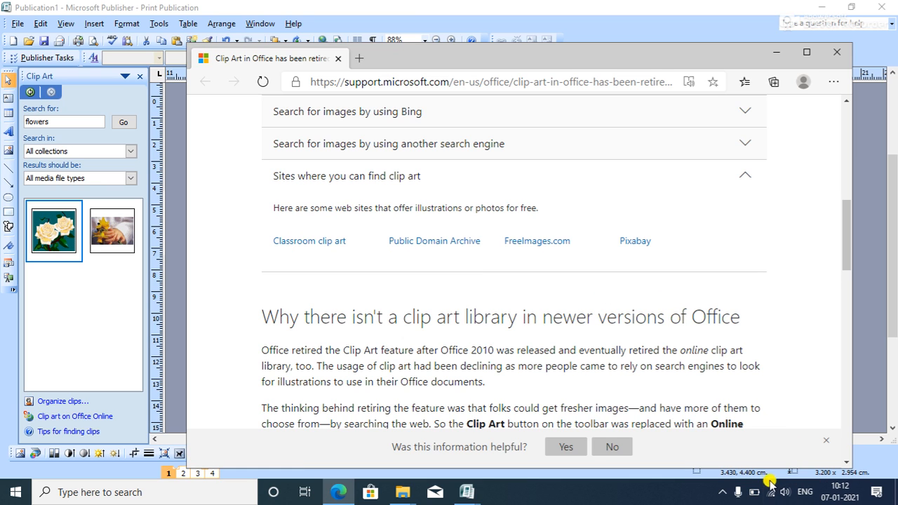
pyautogui.click(776, 53)
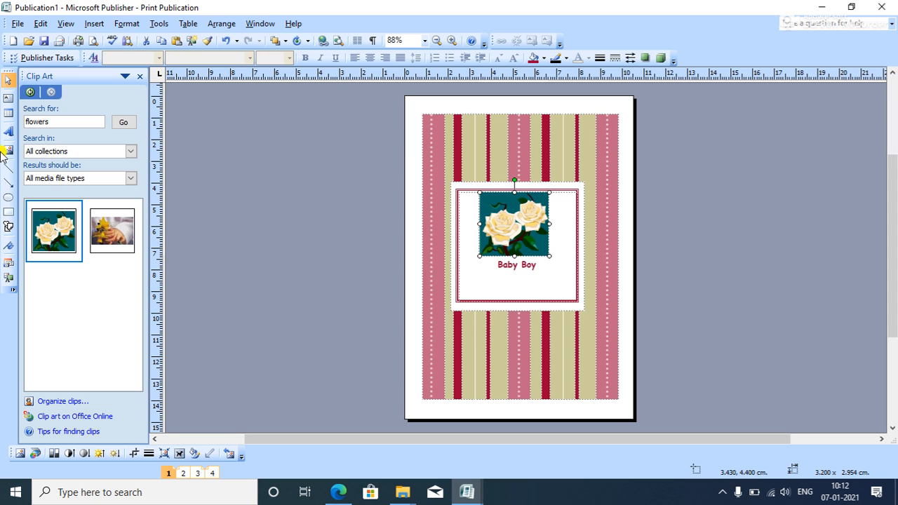
# Insert the download picture from the Saved Pictures folder and place it over the Baby Boy frame's lower-right corner at about 6.9, 7.2 cm.
pyautogui.click(96, 24)
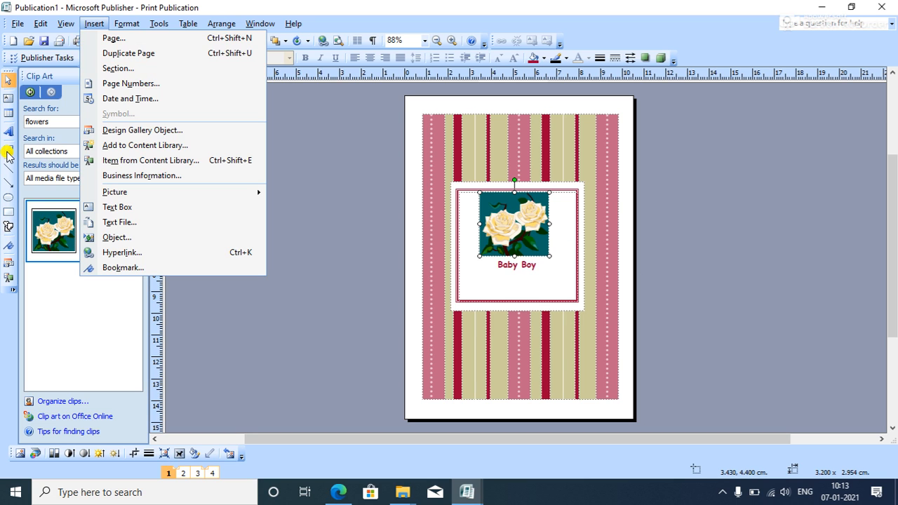
pyautogui.click(7, 153)
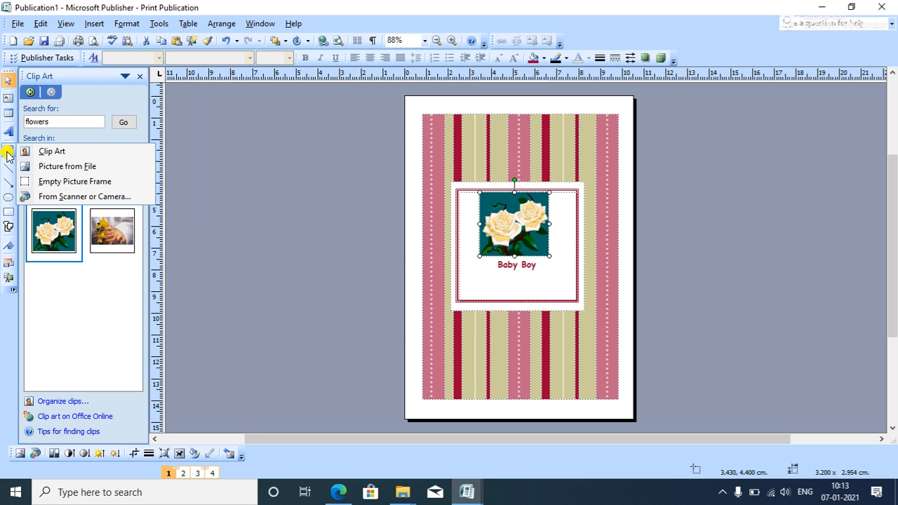
pyautogui.click(60, 168)
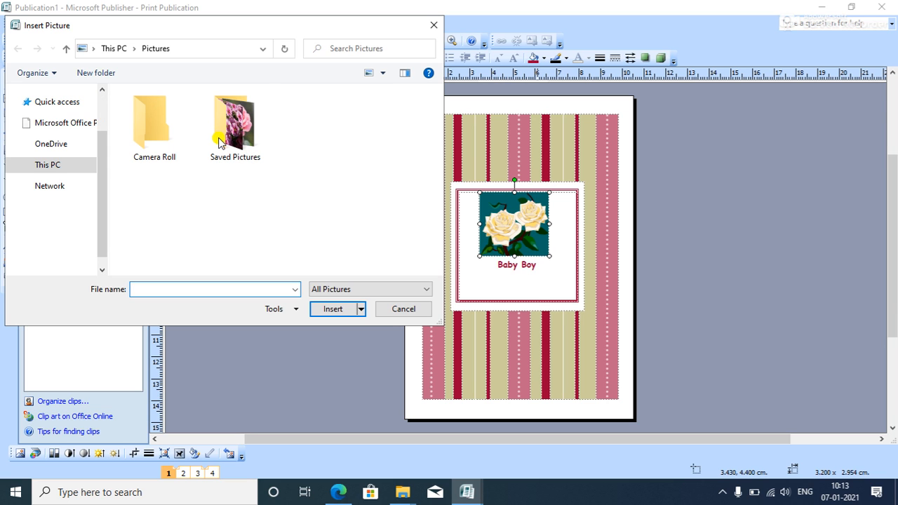
pyautogui.doubleClick(219, 143)
pyautogui.click(155, 133)
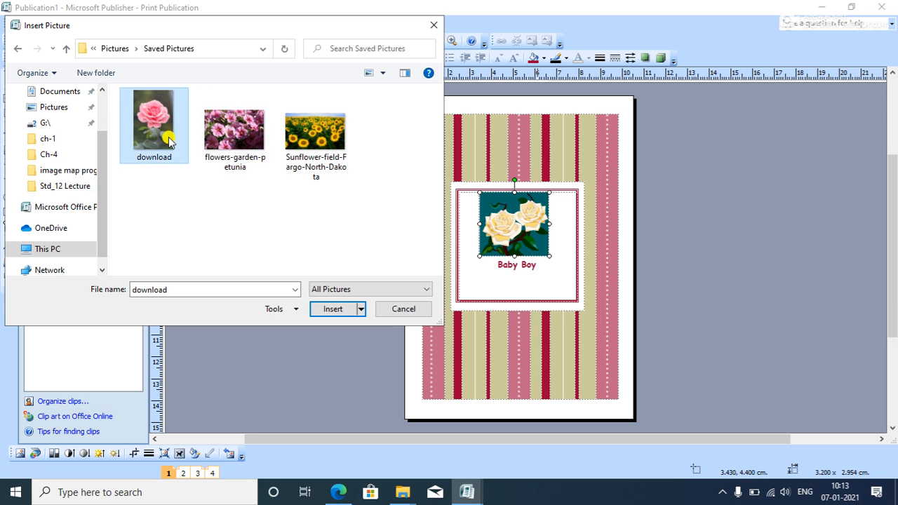
pyautogui.click(331, 308)
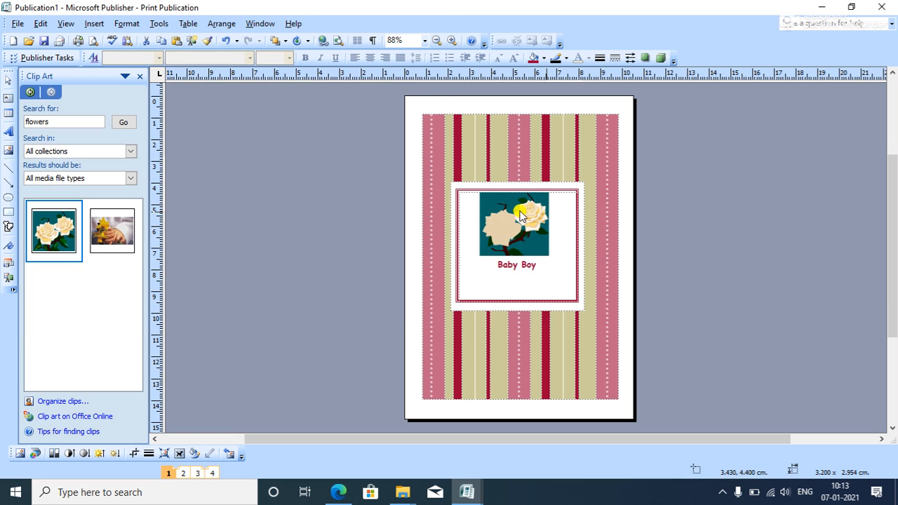
pyautogui.moveTo(559, 185); pyautogui.dragTo(568, 281)
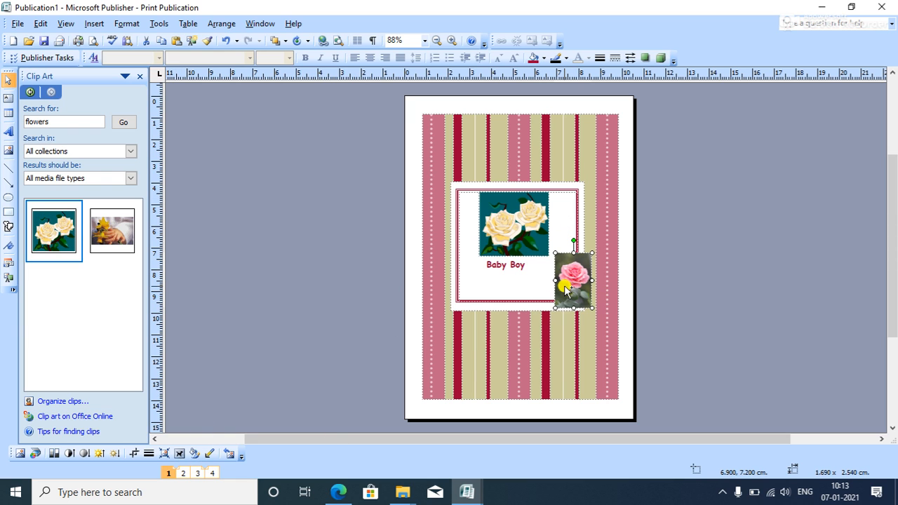
# Cut the pink rose picture from the cover and paste it onto the inside pages 2 and 3.
pyautogui.press('Delete')
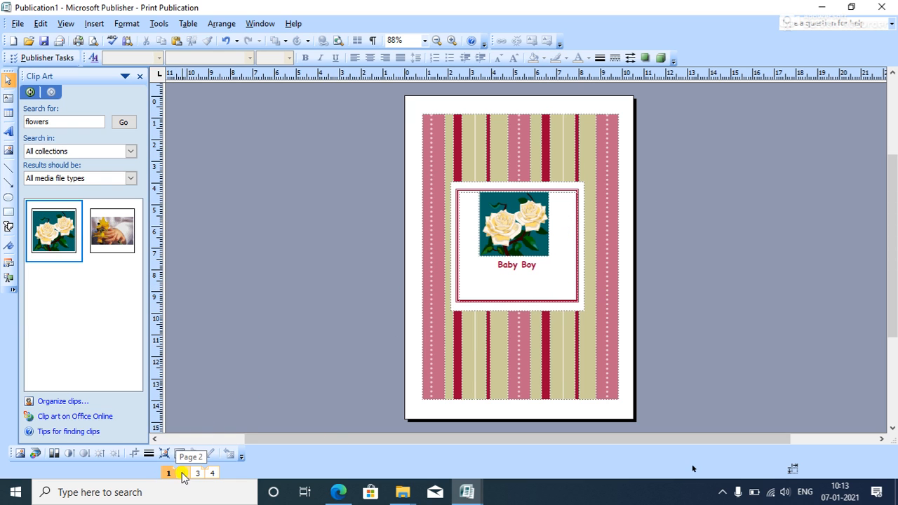
pyautogui.click(183, 472)
pyautogui.hotkey('ctrl', 'v')
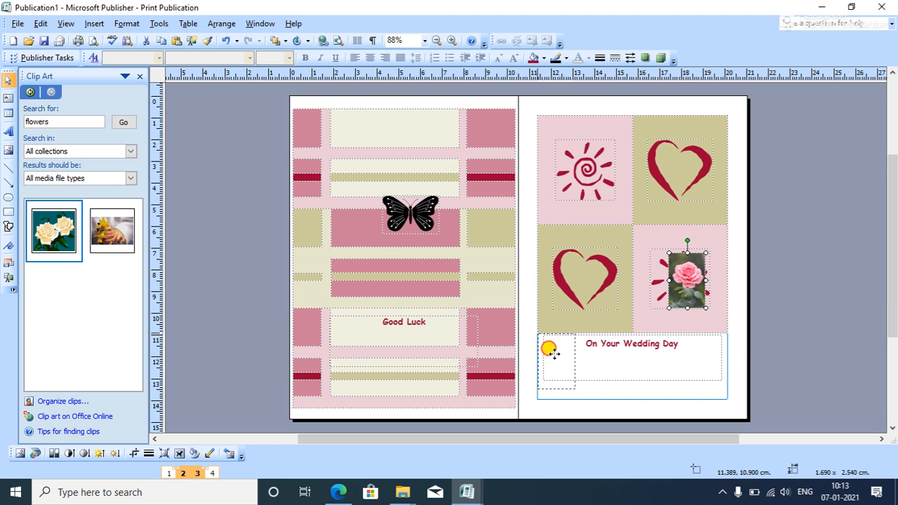